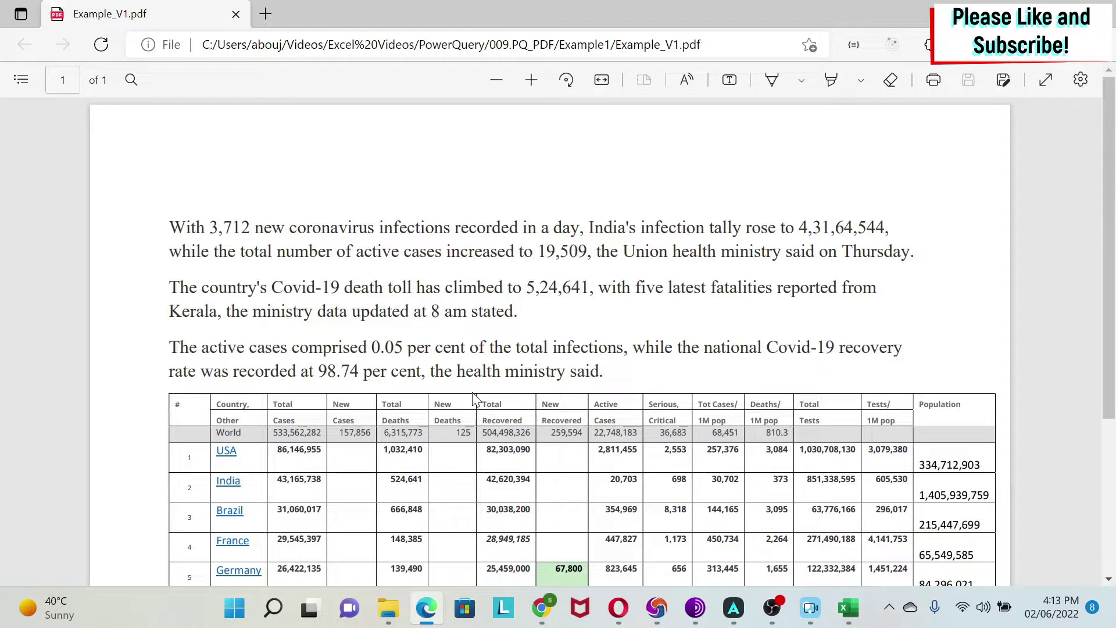
Review the introductory paragraphs and the country table in the Example_V1 PDF.
scroll(203, 263, down, 4)
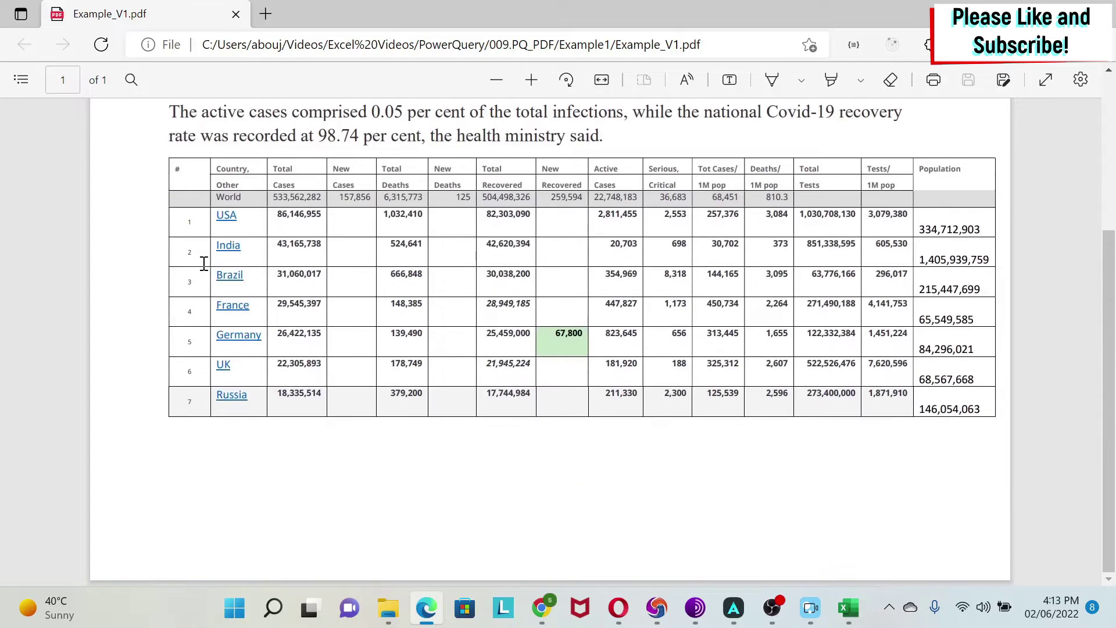
scroll(204, 263, up, 4)
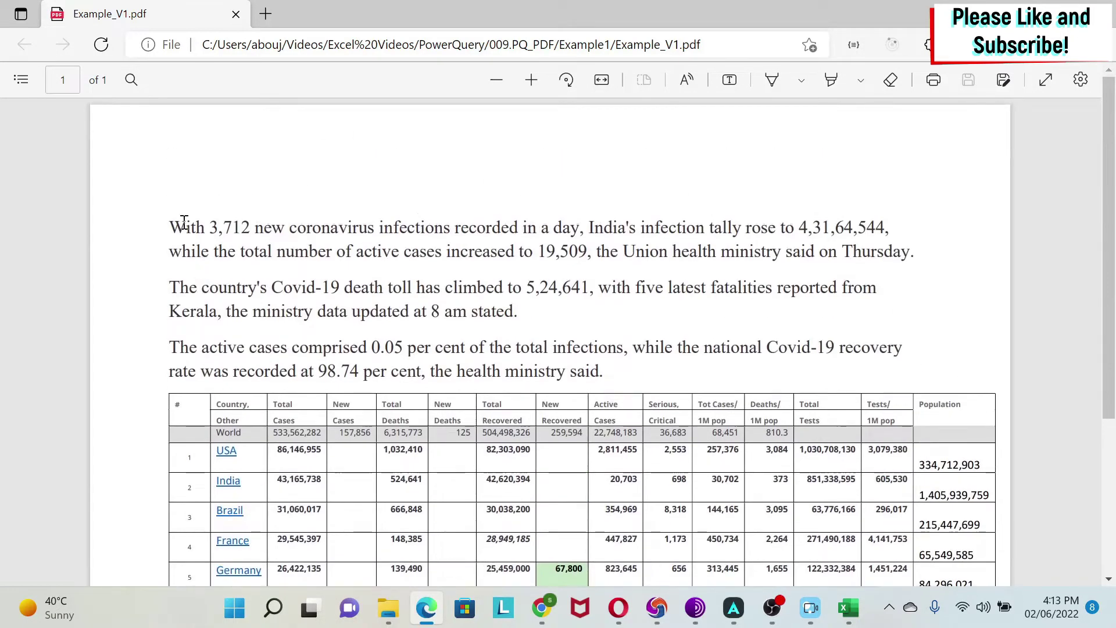
drag(174, 222, 555, 392)
scroll(158, 302, down, 3)
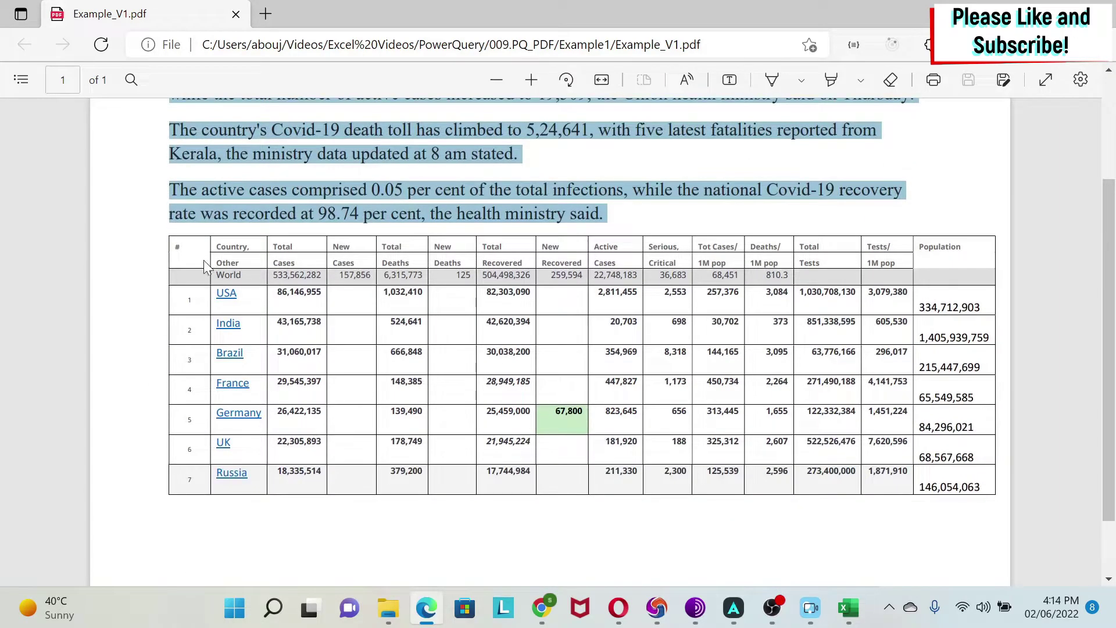
Try to copy the whole country table from the PDF and paste it into cell A1 of the blank Excel workbook.
drag(175, 244, 985, 487)
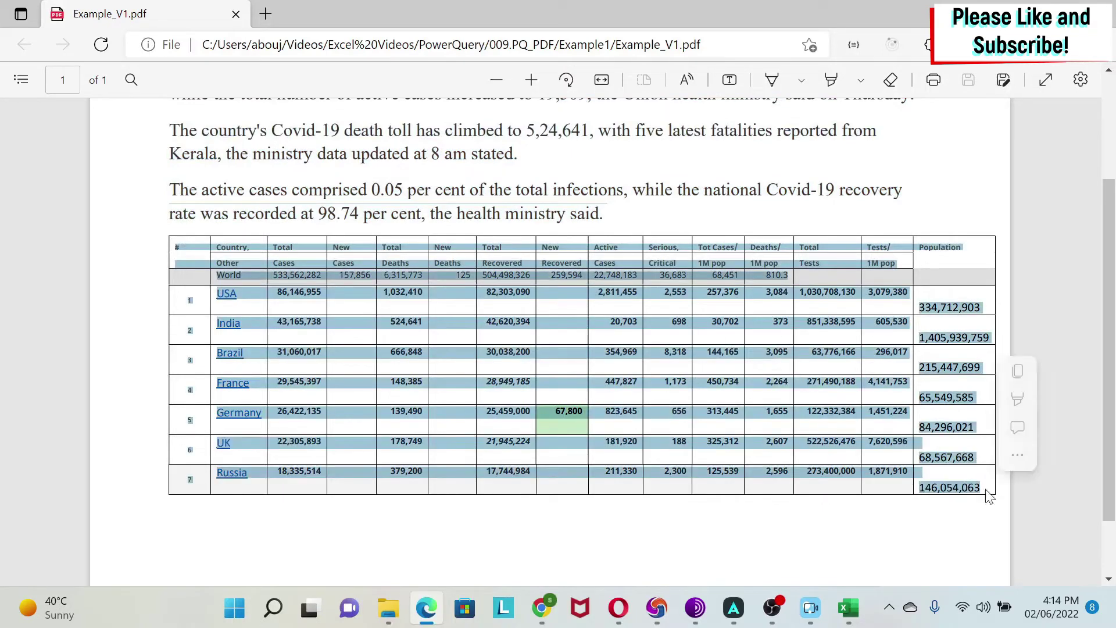
right_click(515, 271)
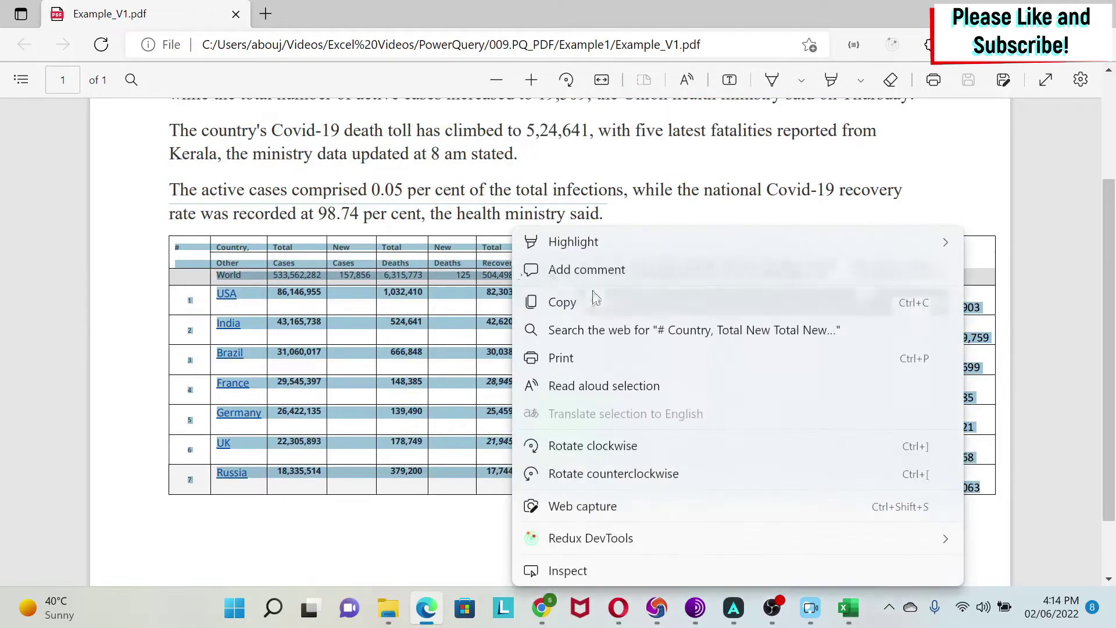
click(593, 301)
click(848, 609)
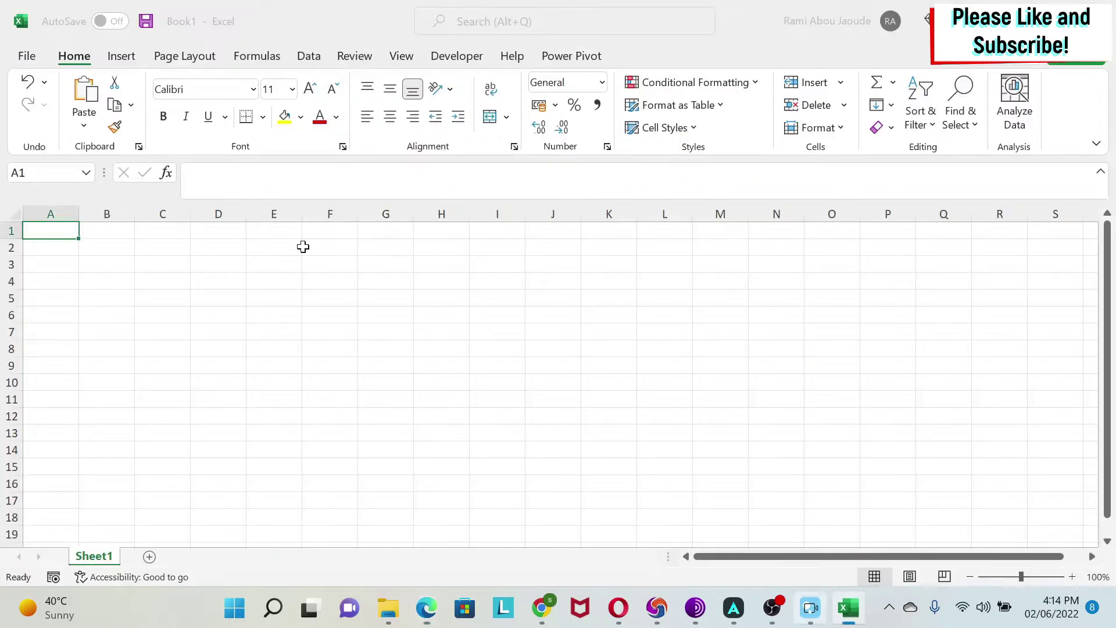
key(ctrl+v)
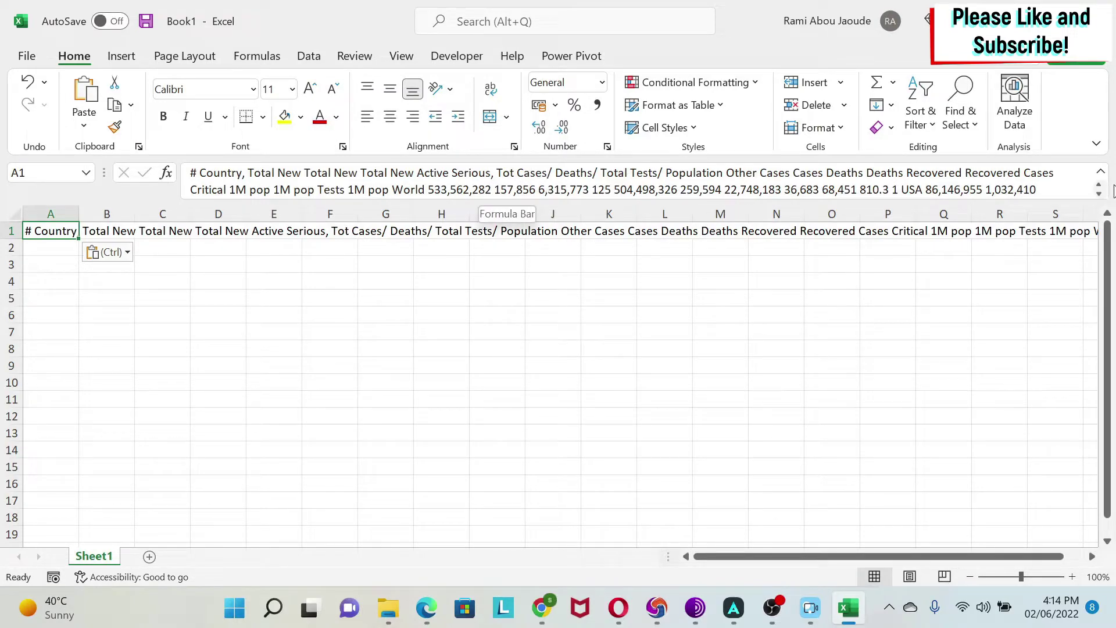
scroll(1102, 198, down, 4)
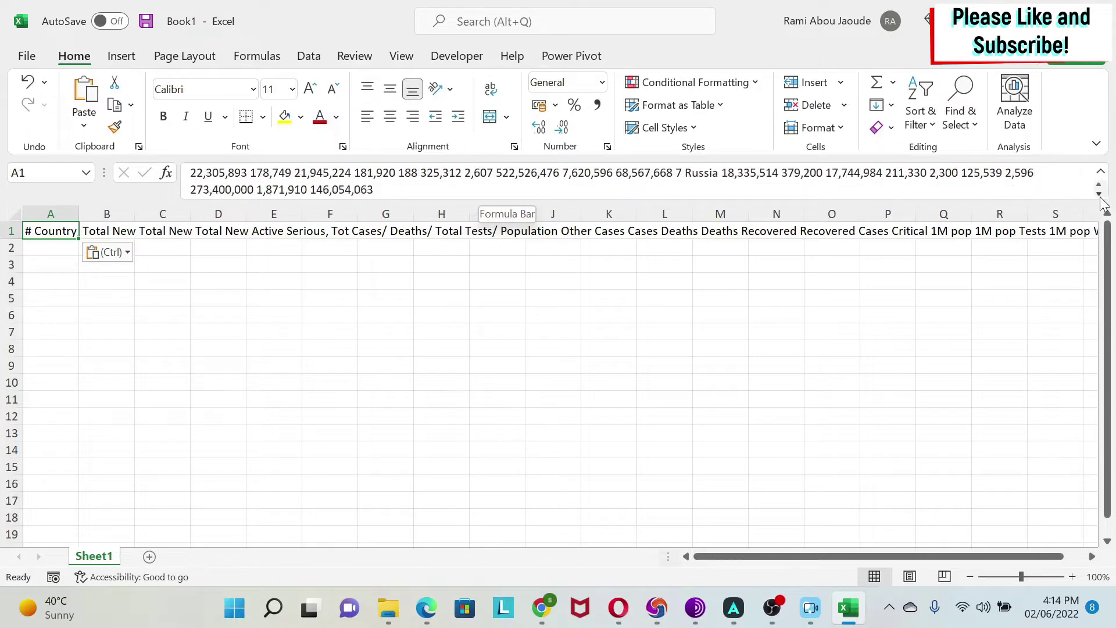
key(ctrl+z)
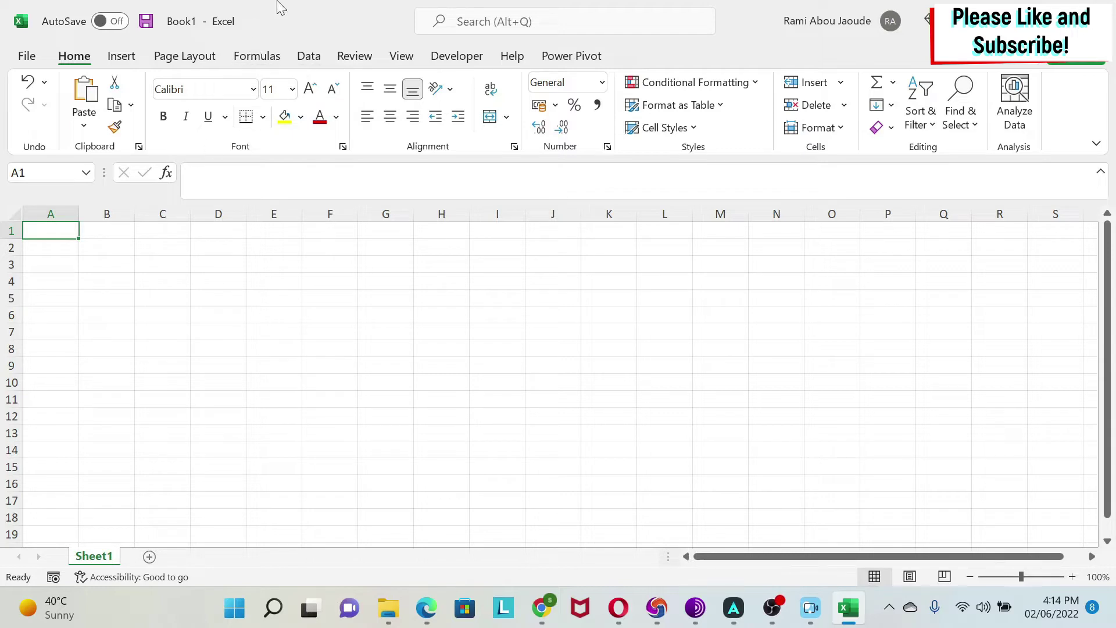
Import Example_V1.pdf into the workbook as a PDF data source.
click(308, 57)
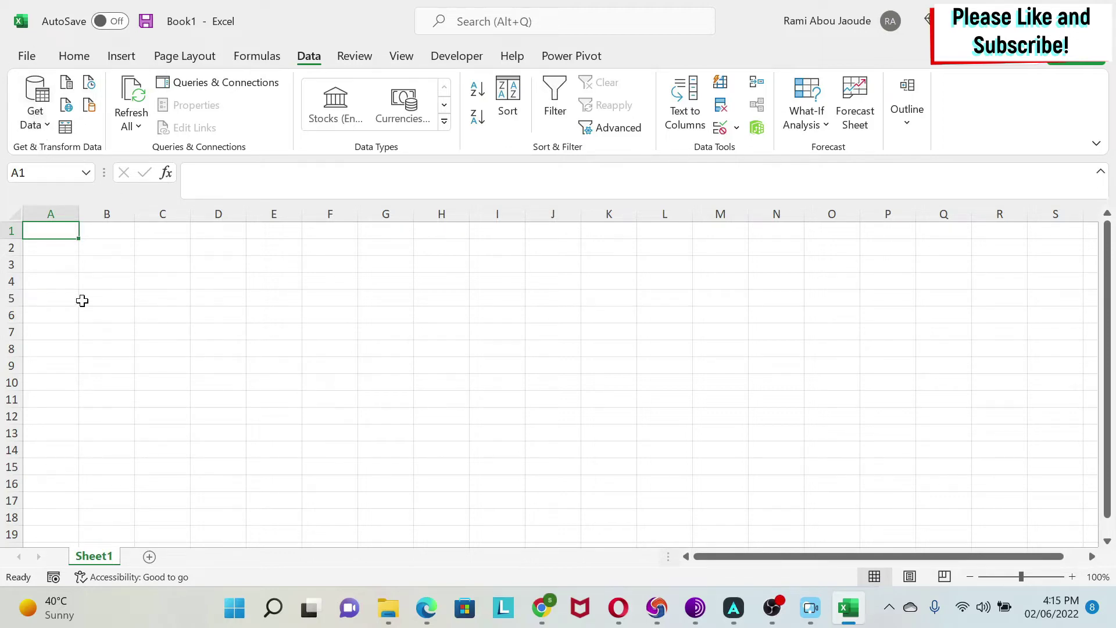
click(35, 114)
mouse_move(102, 167)
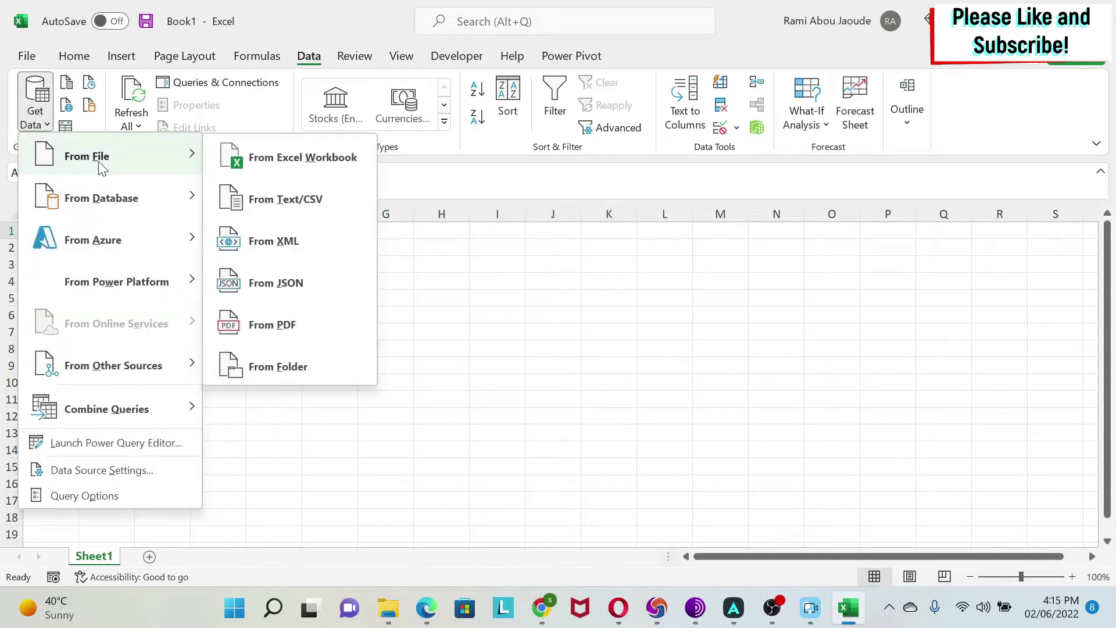
click(294, 324)
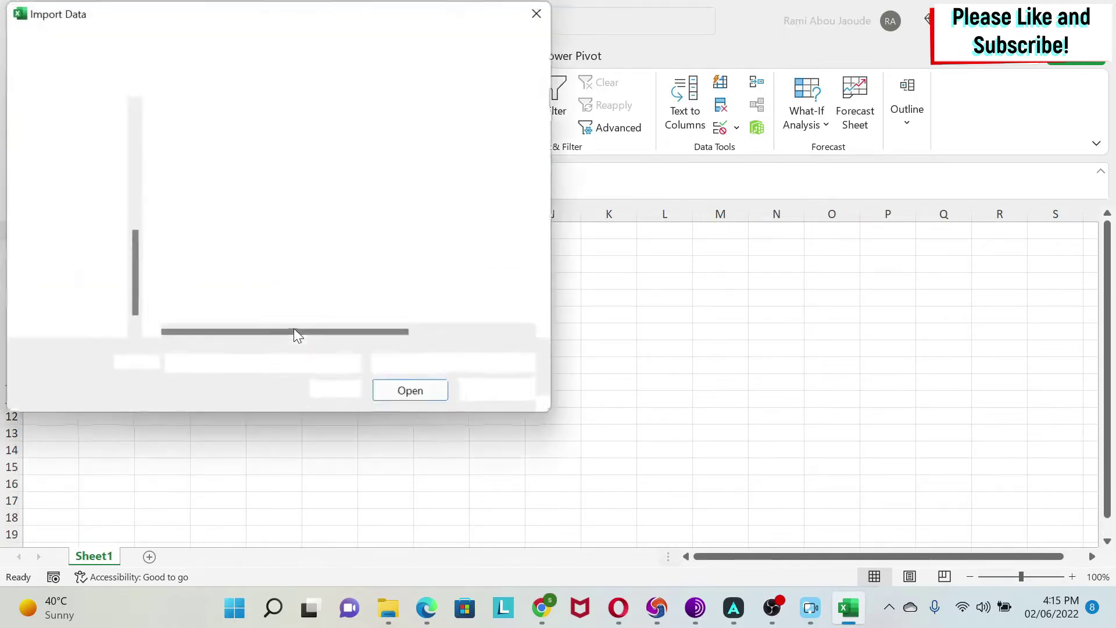
double_click(210, 169)
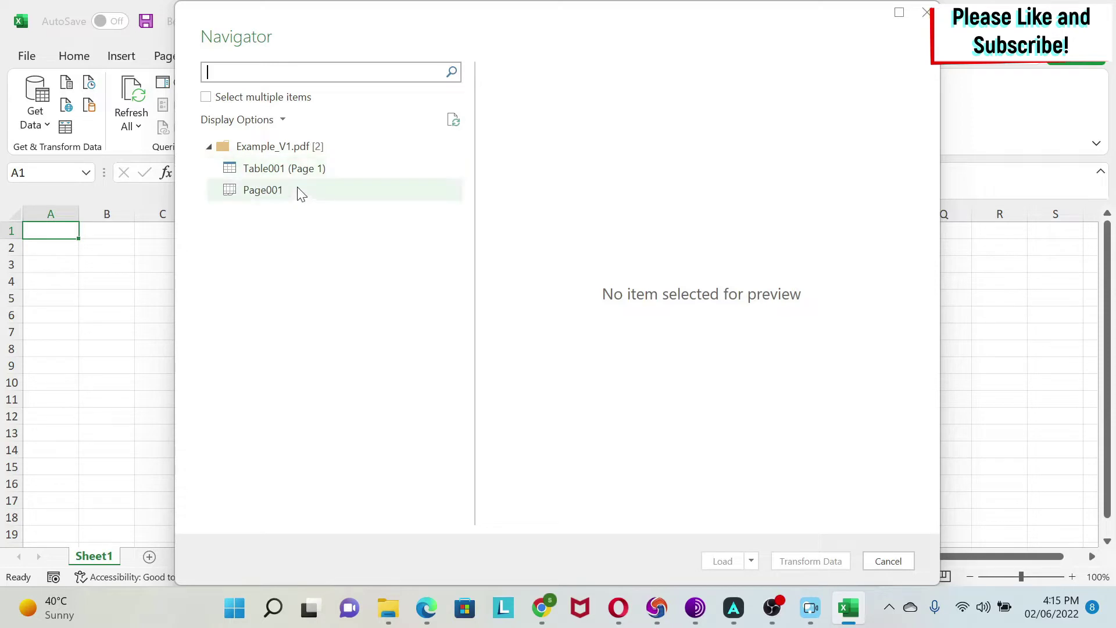
Preview Table001 (Page 1) and Page001, and open Table001 (Page 1) in Power Query for transformation.
click(291, 170)
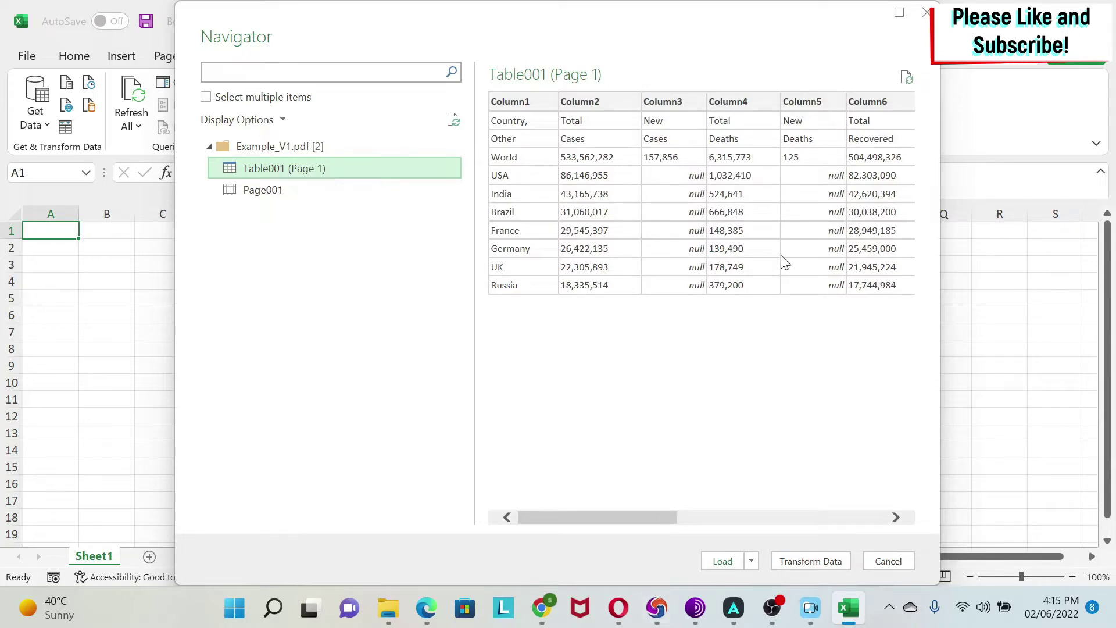
click(343, 196)
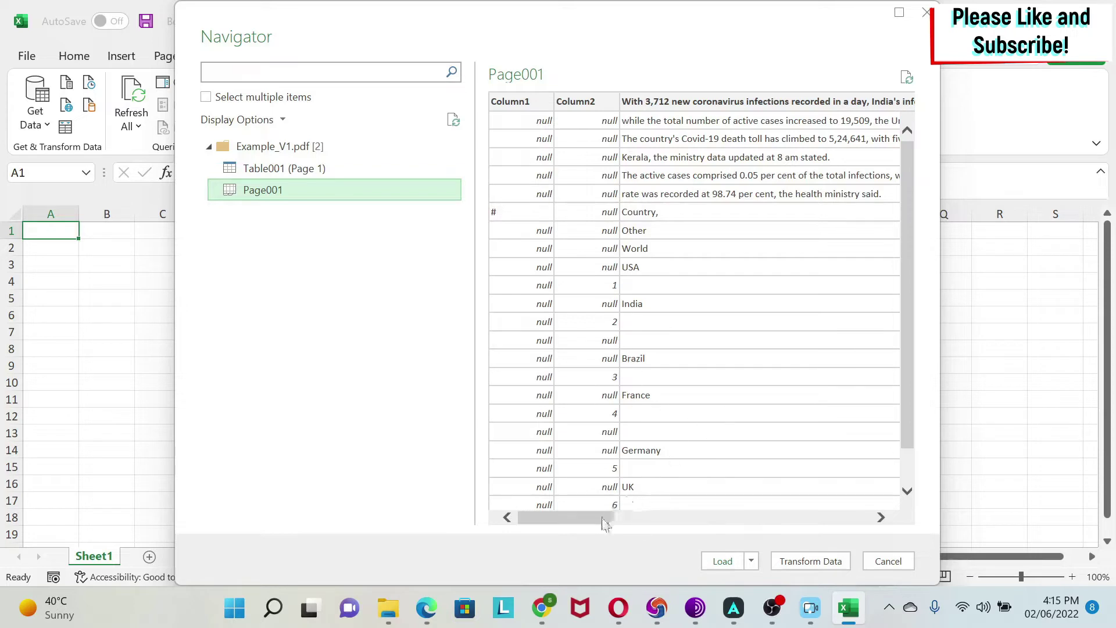
click(286, 171)
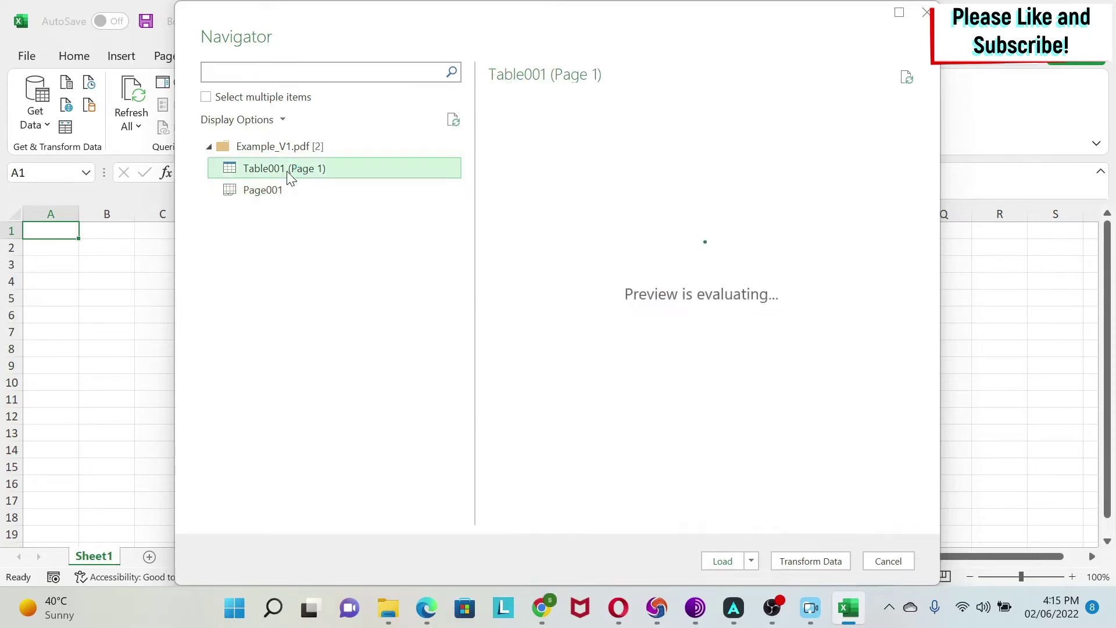
click(814, 562)
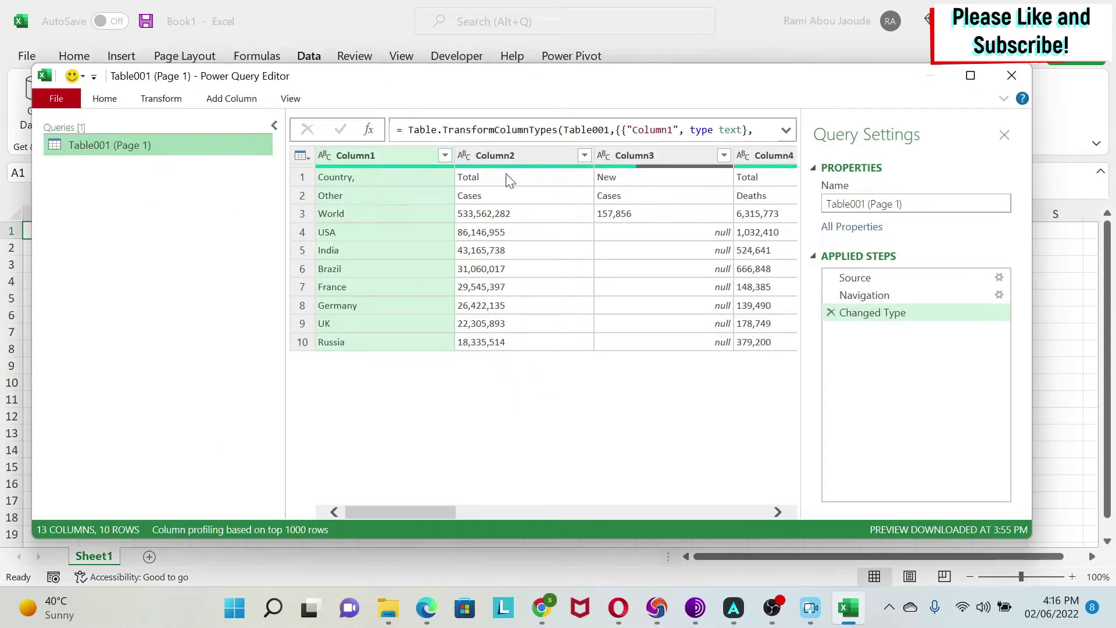
Check the two split header rows, remove the Changed Type step from the query, and transpose the table.
click(302, 178)
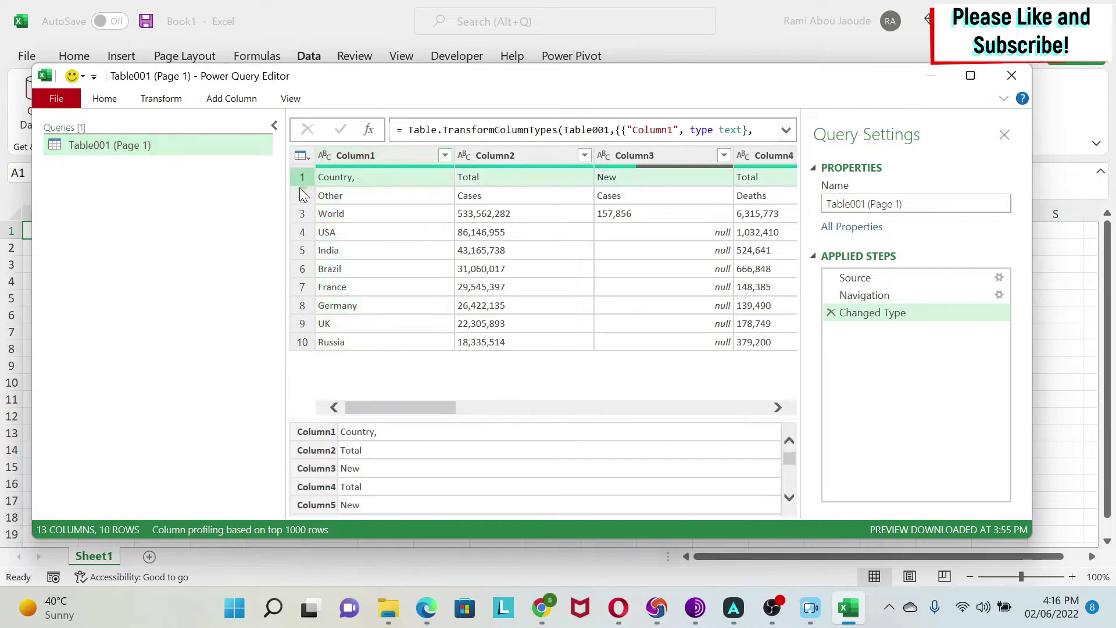
click(300, 195)
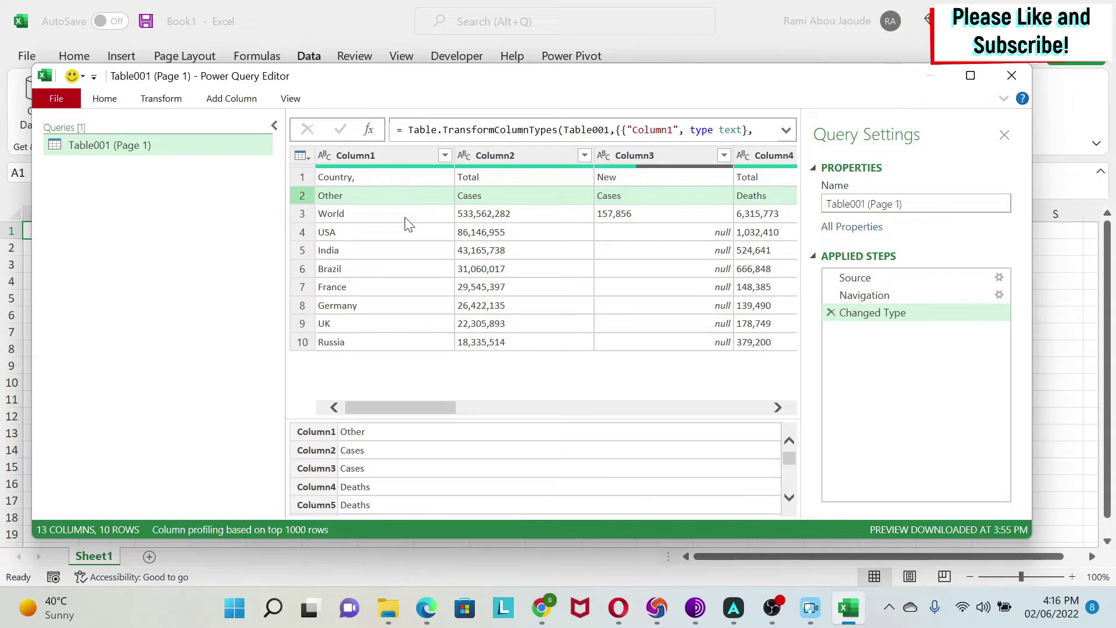
click(302, 180)
click(302, 196)
click(831, 313)
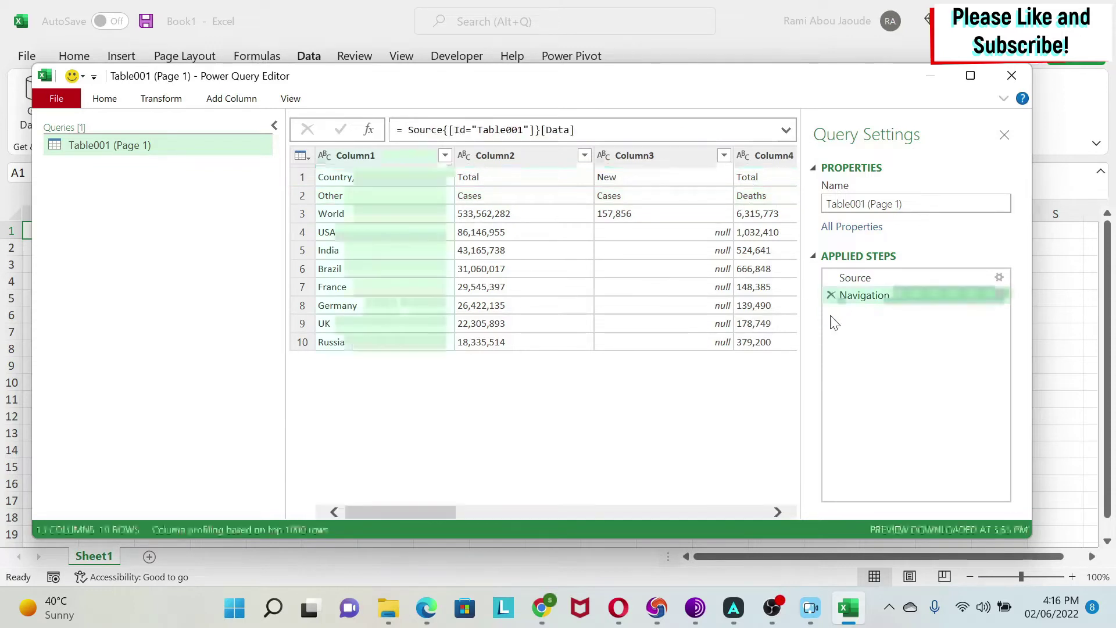
click(162, 98)
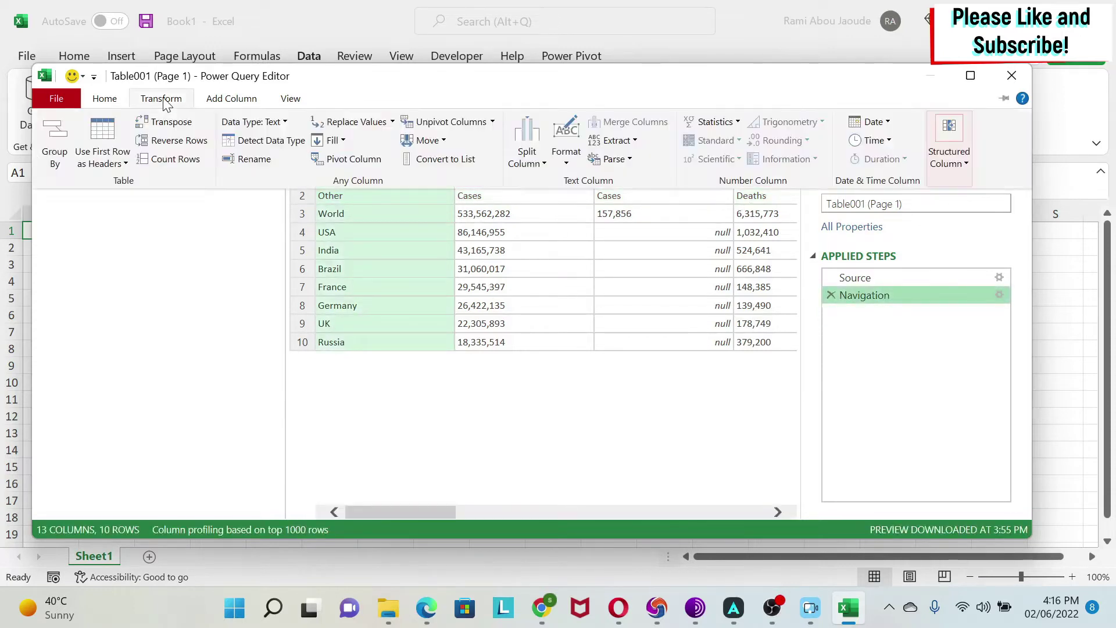
click(169, 122)
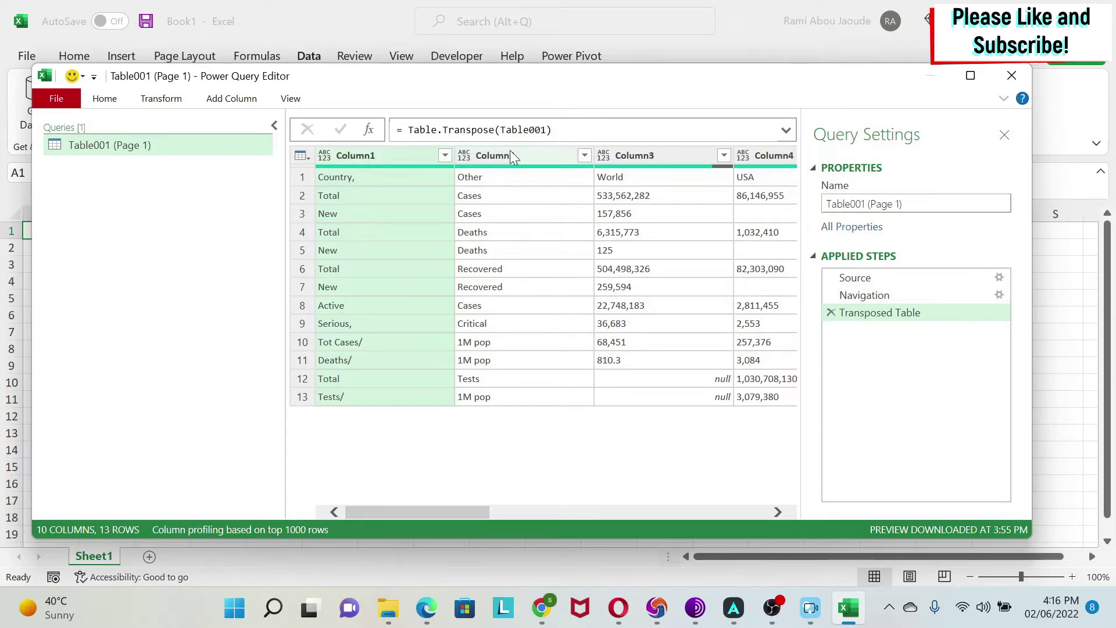
Merge Column1 and Column2 into one column named Merged, using a space as the separator.
key(ctrl)
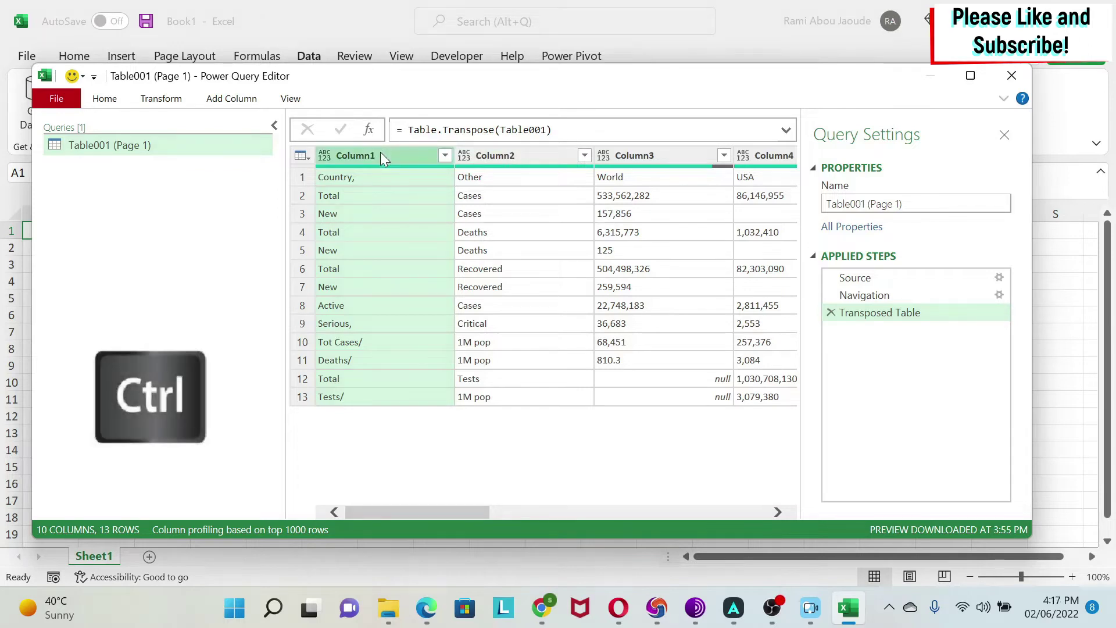
ctrl+click(536, 153)
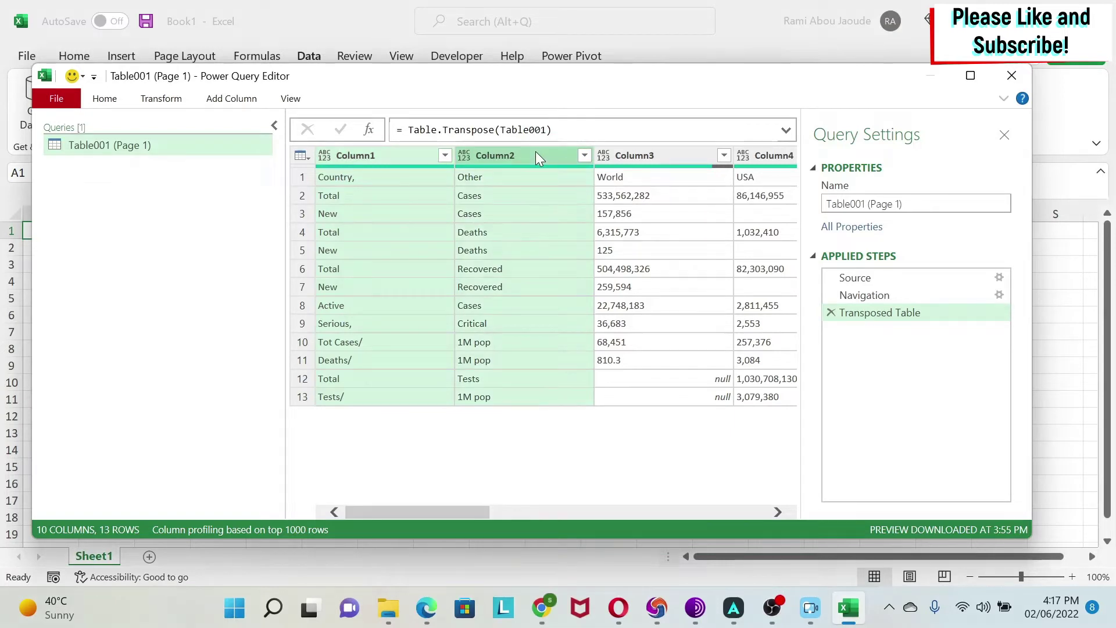
right_click(536, 152)
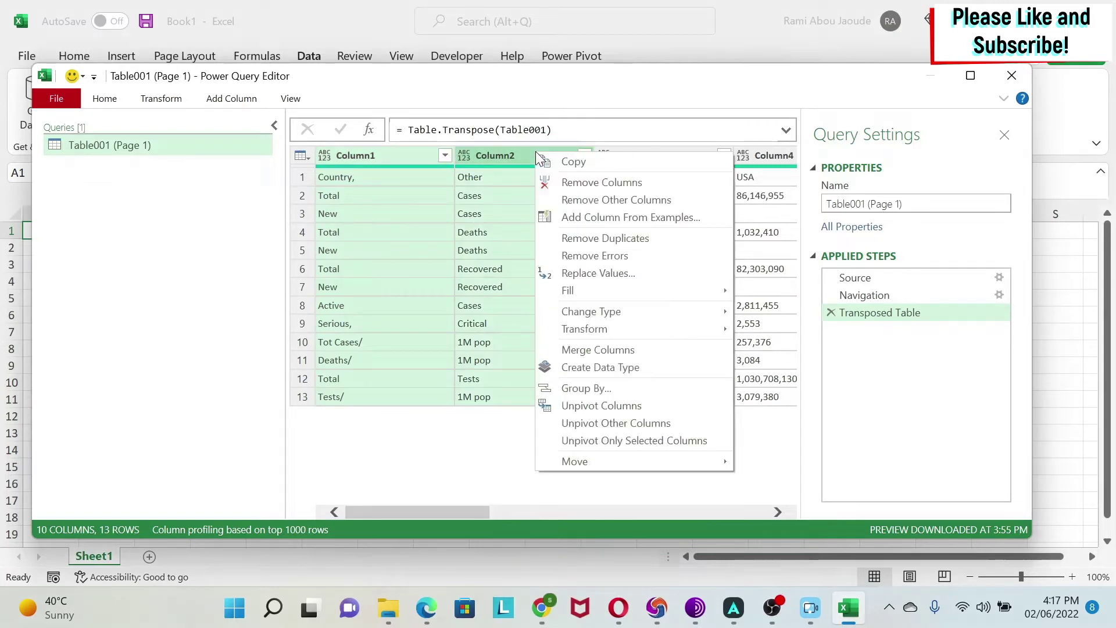
click(630, 352)
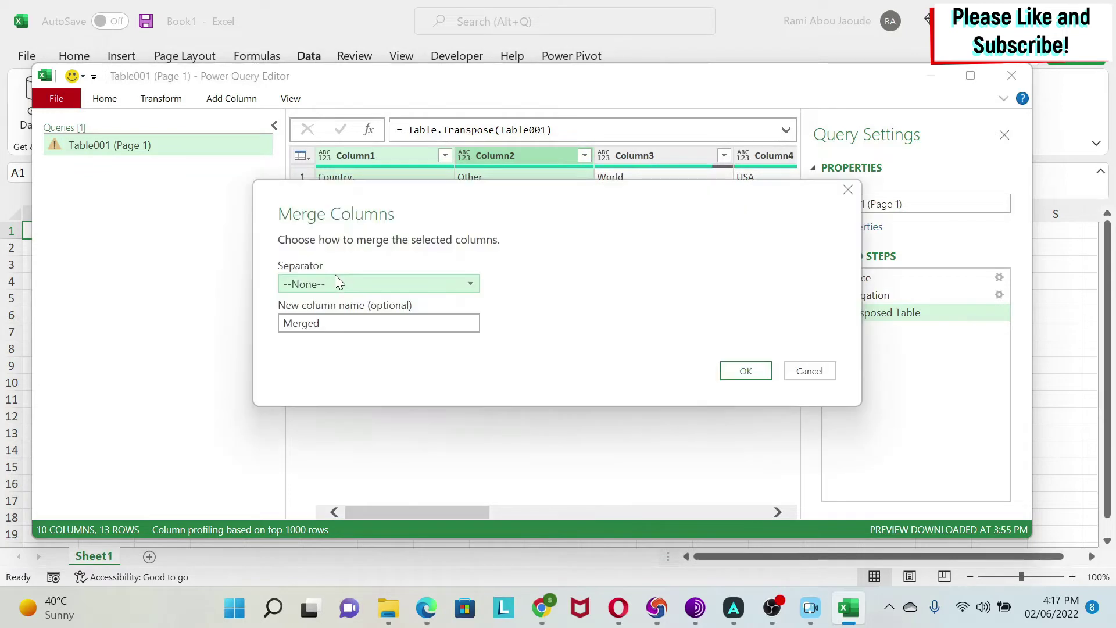
click(330, 279)
click(324, 390)
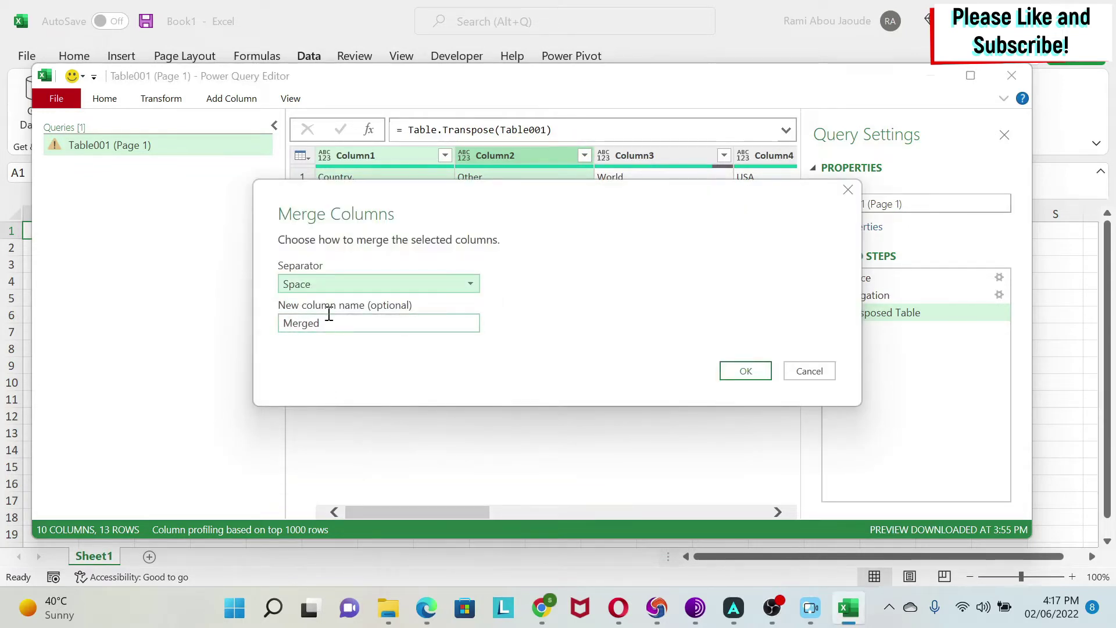
click(746, 372)
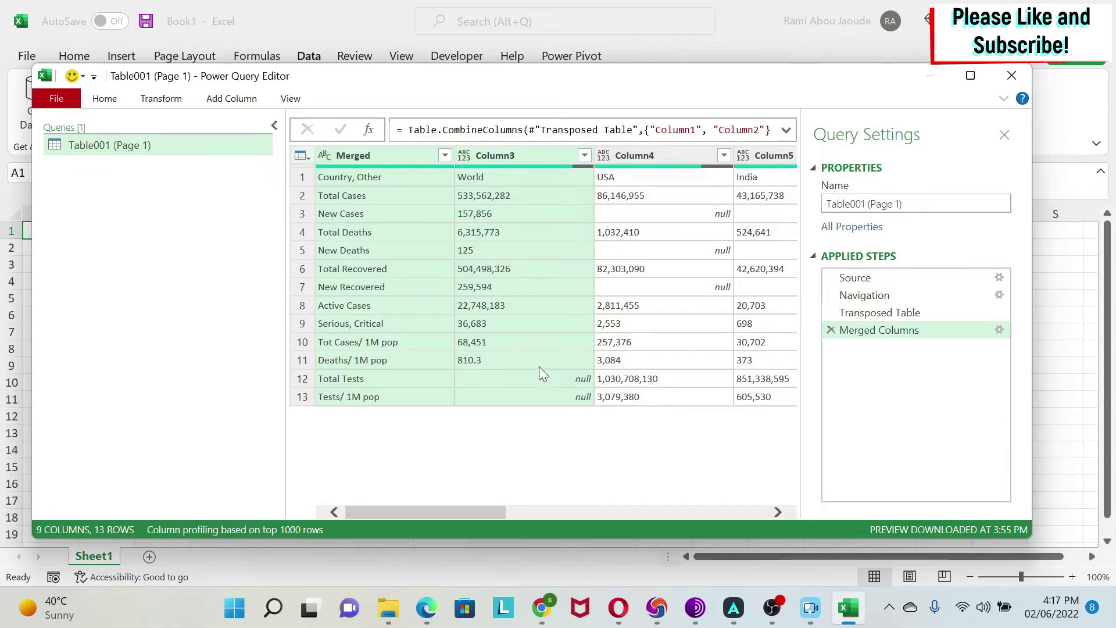
Transpose the table back so the merged header labels form the first row.
drag(491, 512, 436, 512)
click(161, 98)
click(180, 122)
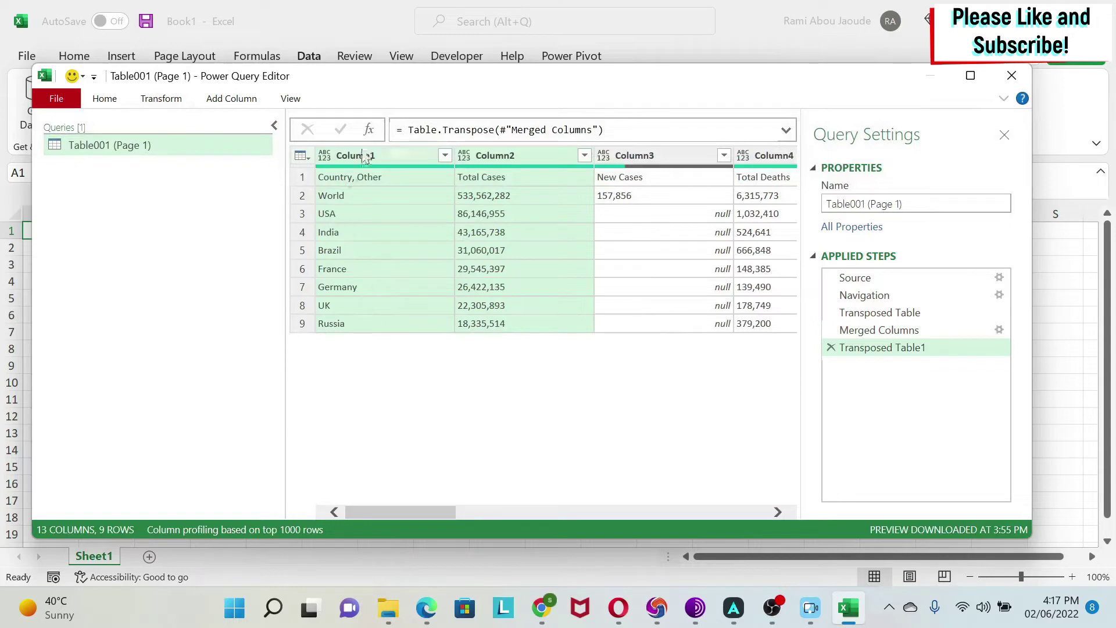
Promote the first row to column headers and check the data type of the Total Cases column.
click(300, 179)
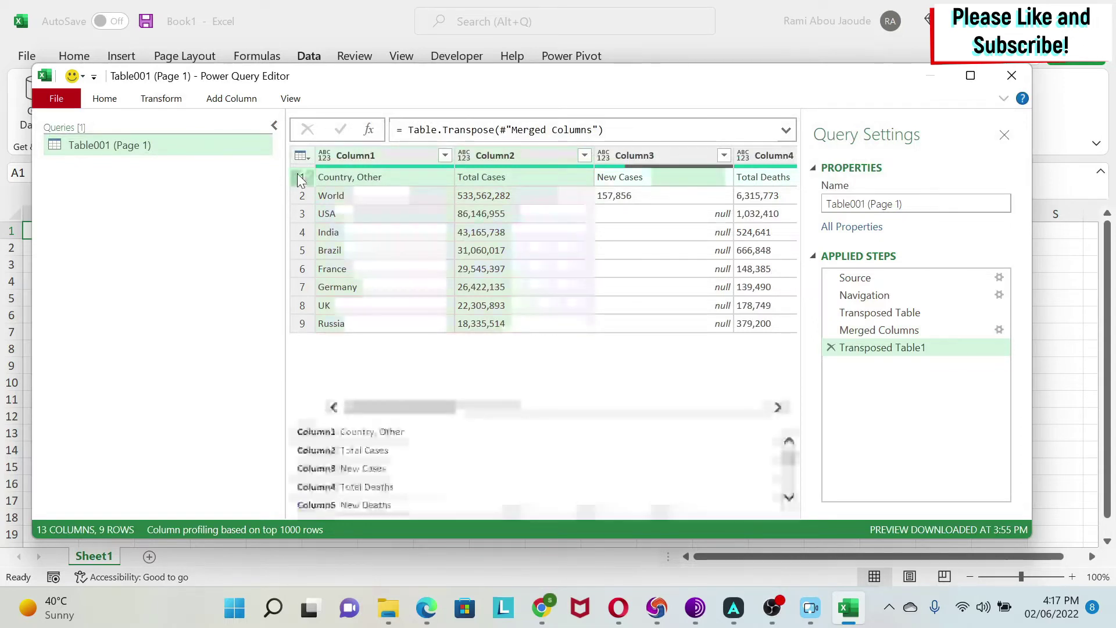
click(103, 106)
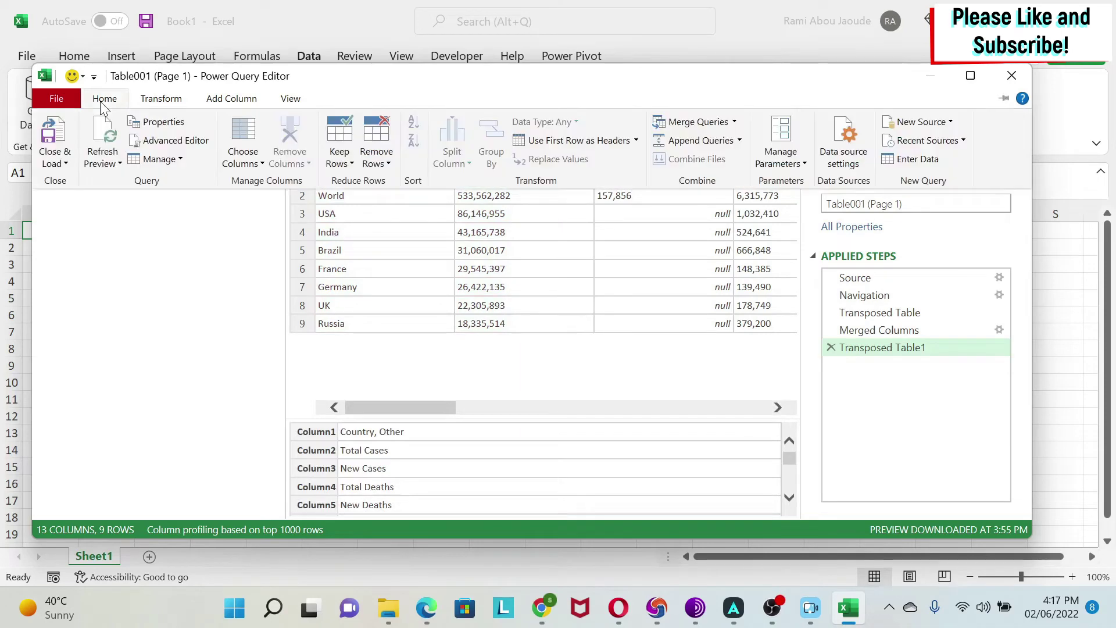
click(562, 141)
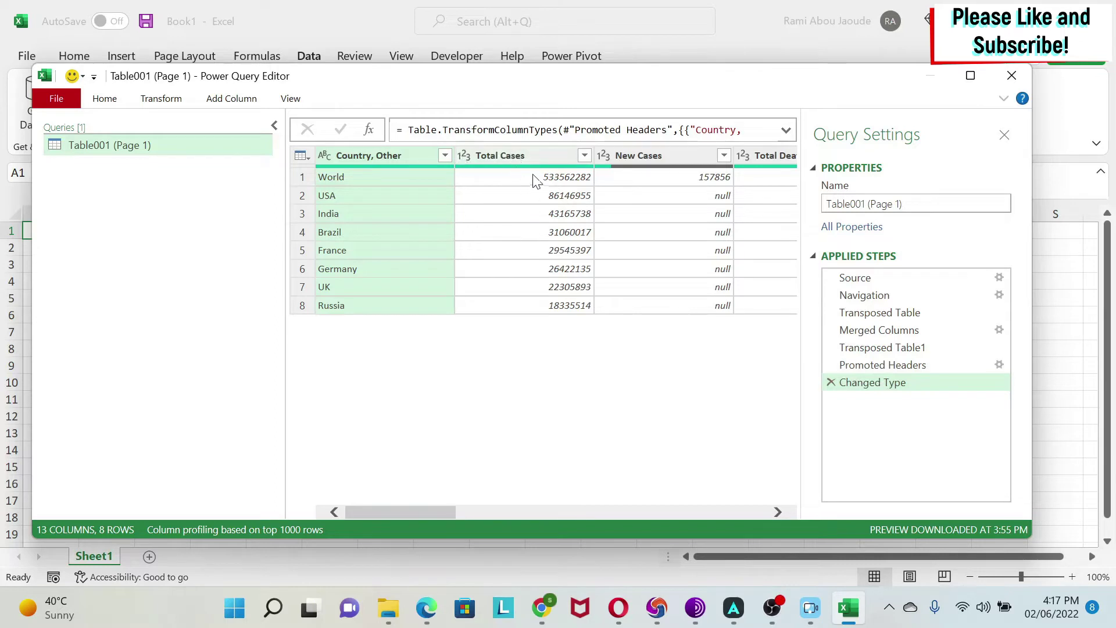
click(464, 156)
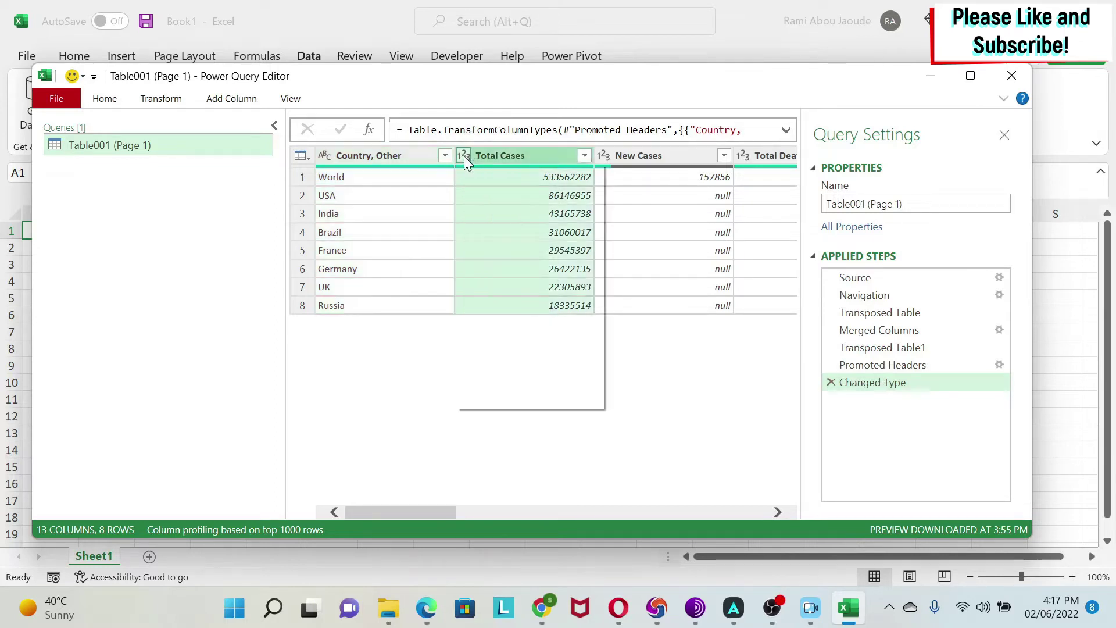
click(373, 448)
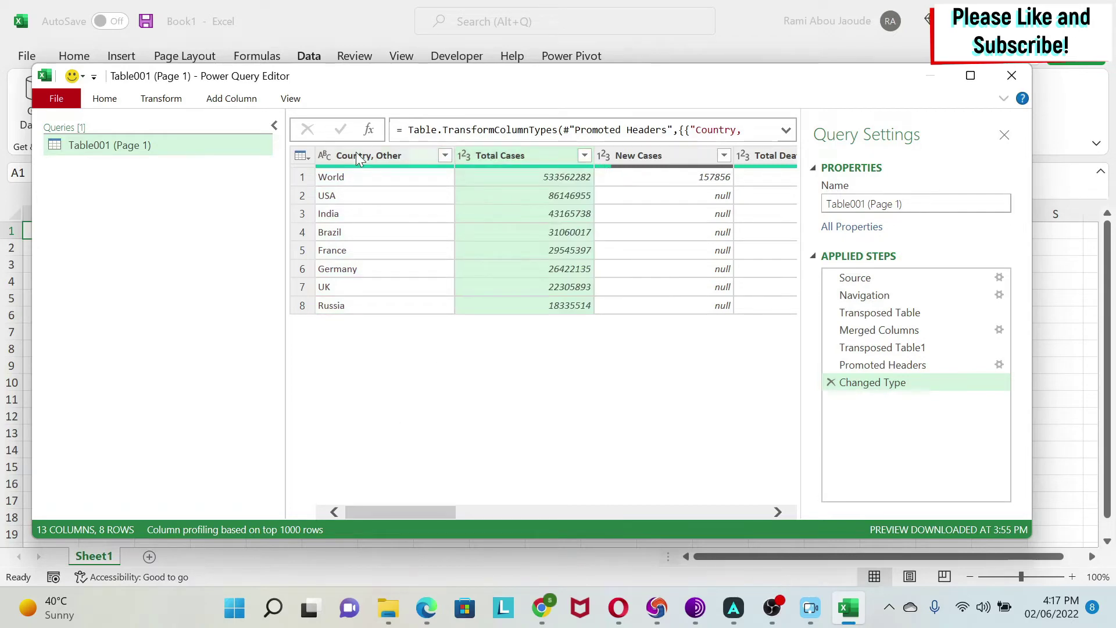
Close the query editor, load the cleaned country table into a new worksheet and look across its columns.
click(99, 102)
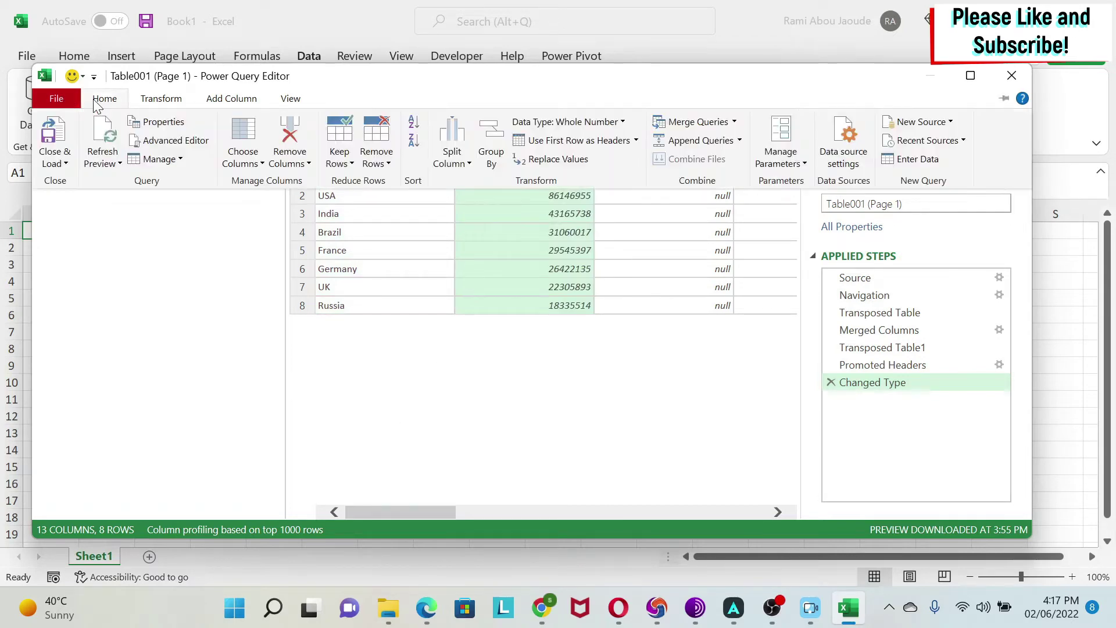
click(64, 137)
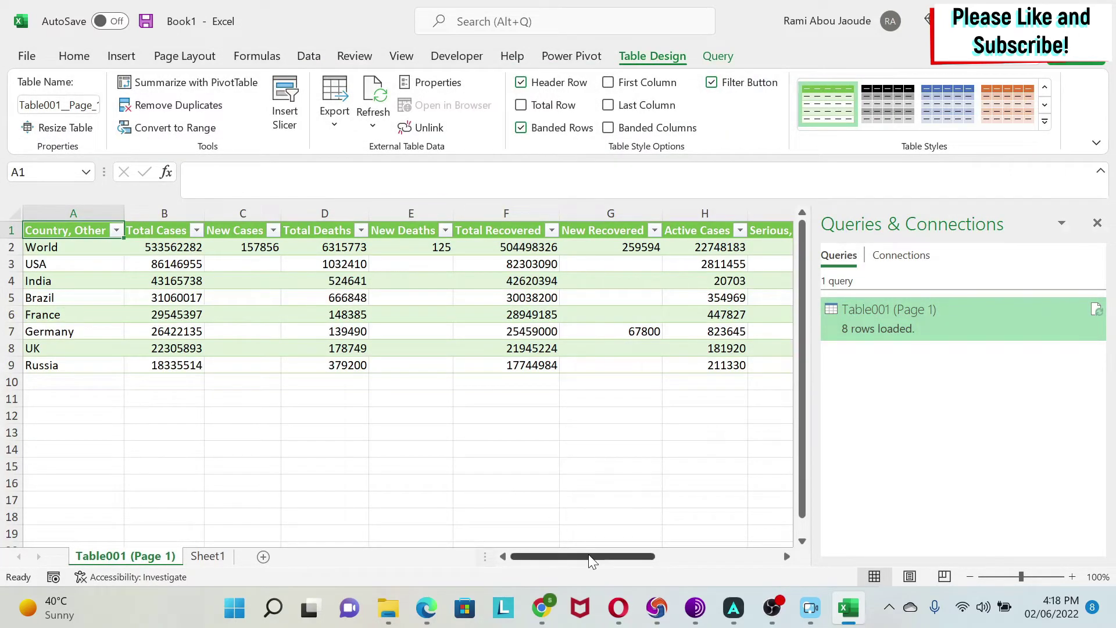
mouse_move(588, 556)
mouse_down()
mouse_move(690, 555)
mouse_move(605, 557)
mouse_up()
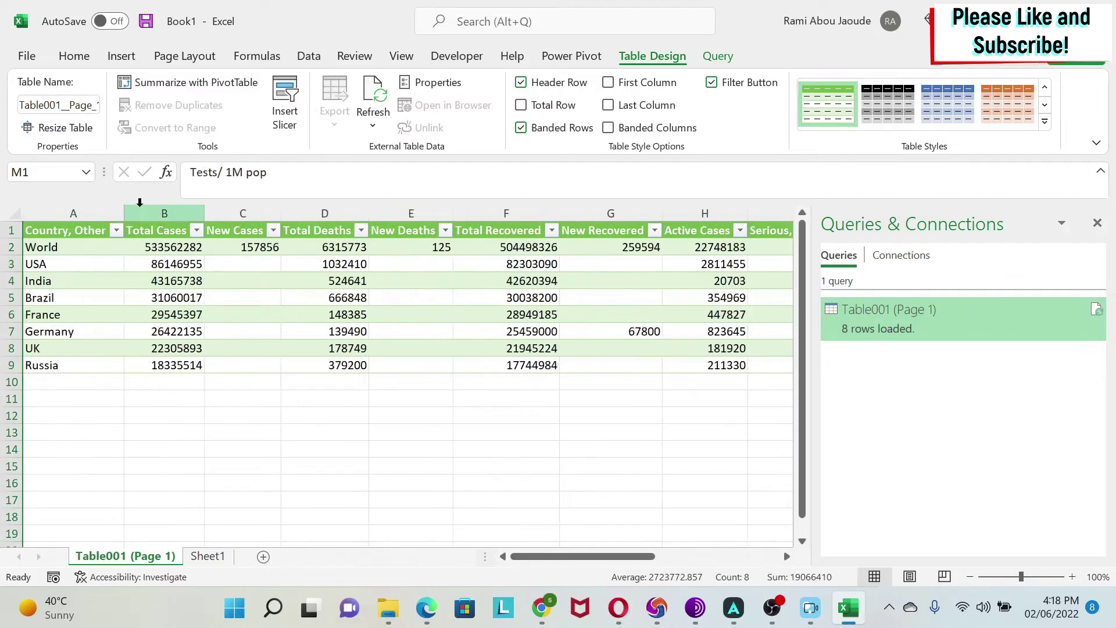
Format columns B to M, from Total Cases to Tests/ 1M pop, with thousands separators and no decimal places.
drag(143, 208, 712, 208)
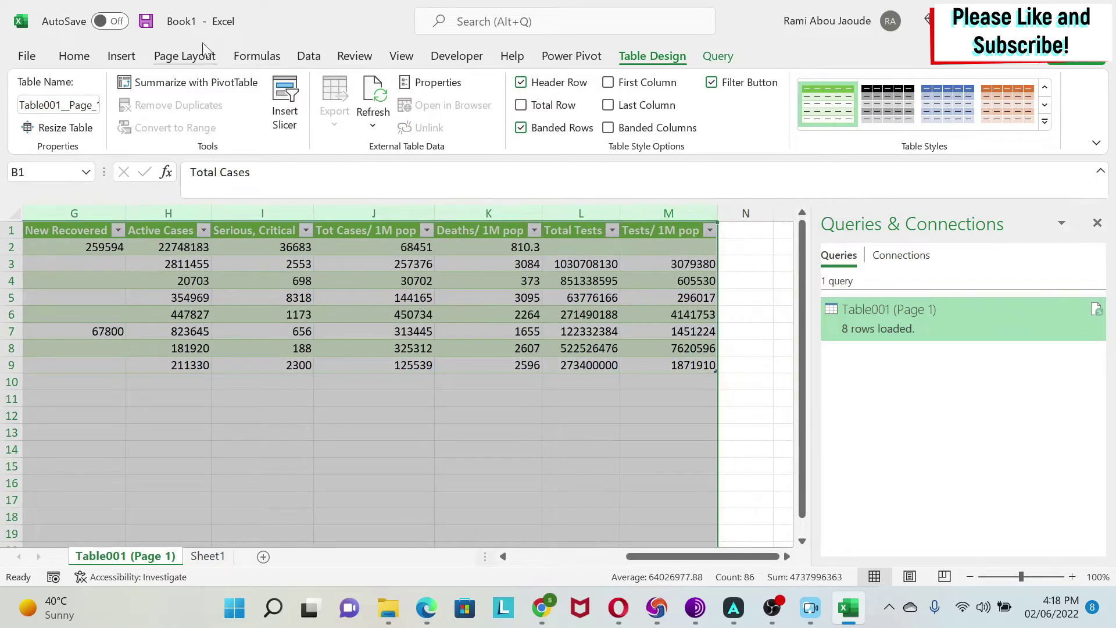
click(74, 56)
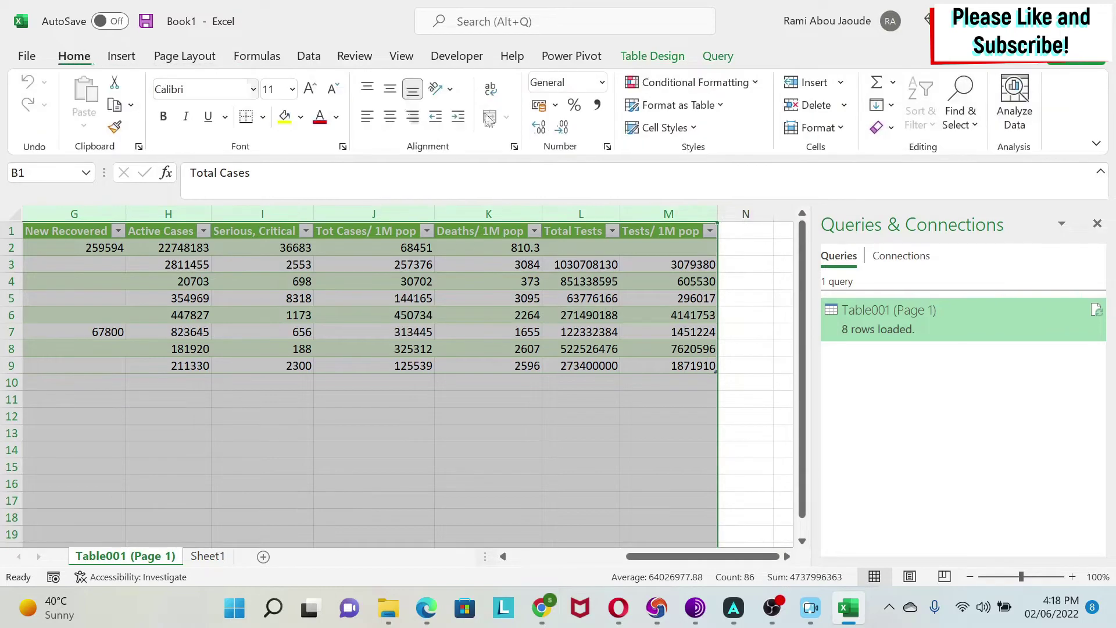
click(597, 108)
click(563, 128)
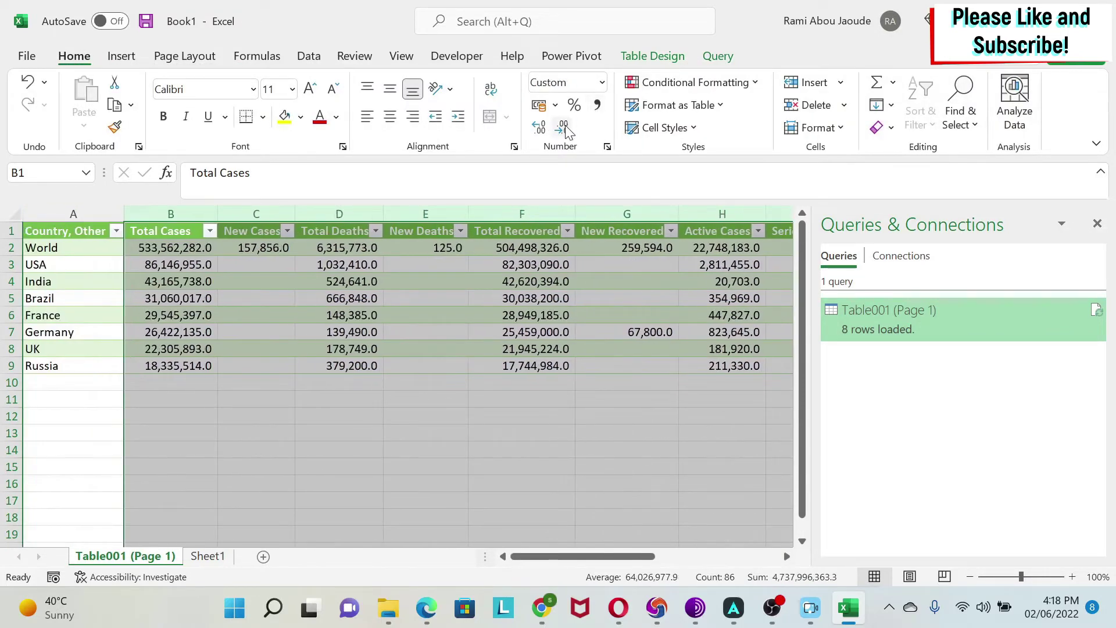
click(562, 128)
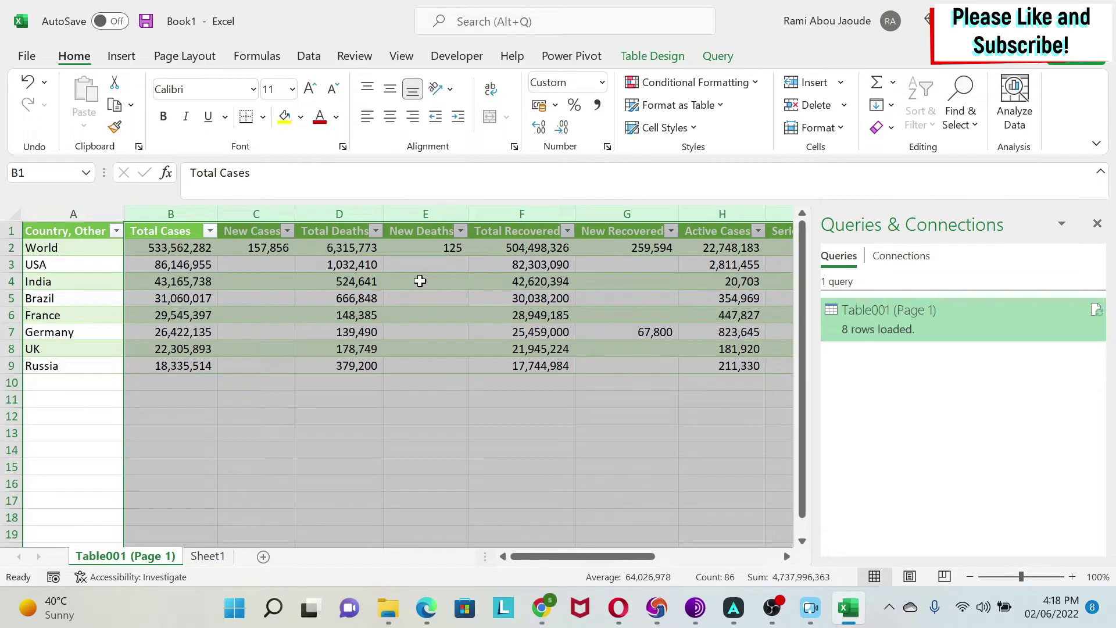
click(291, 422)
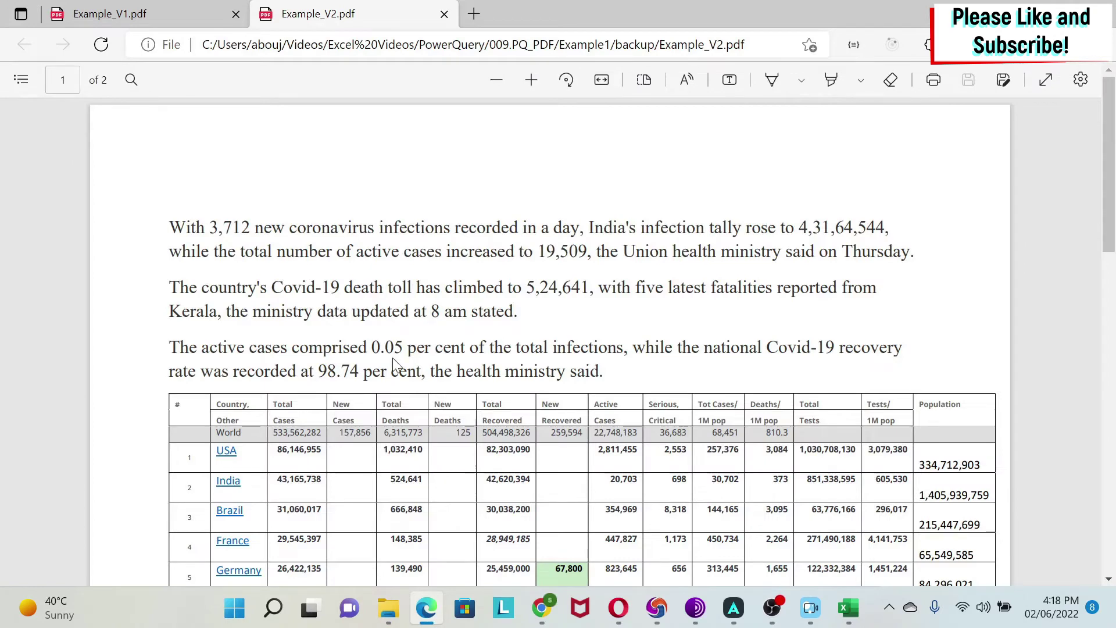
Check the last row of the table in Example_V2.pdf, then switch to Excel and refresh the imported country table.
scroll(394, 360, down, 3)
scroll(392, 358, down, 3)
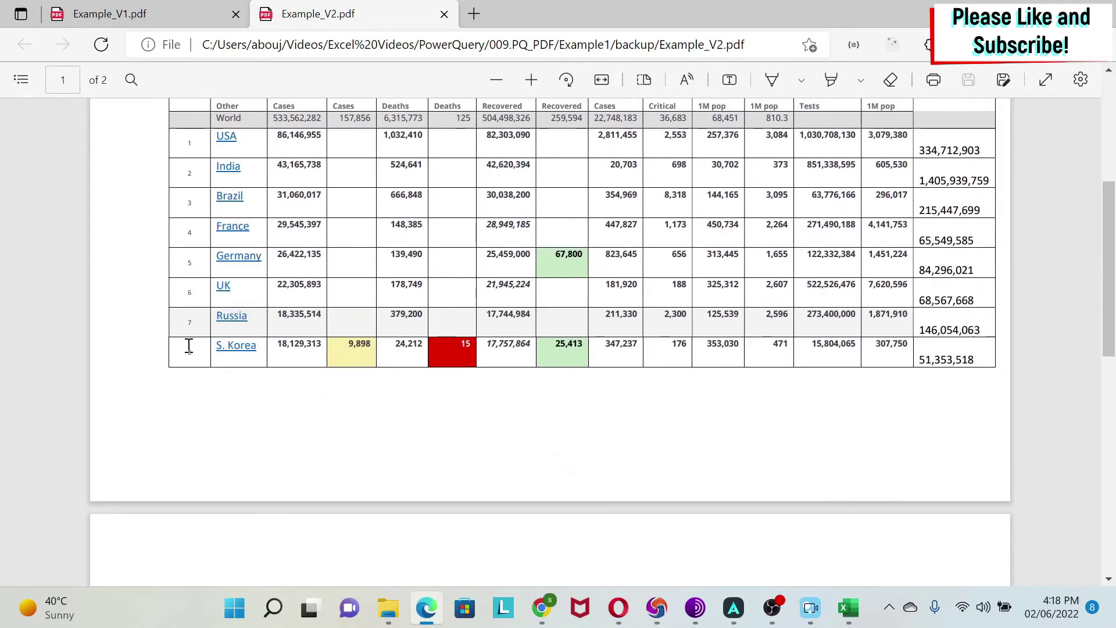
drag(189, 345, 981, 351)
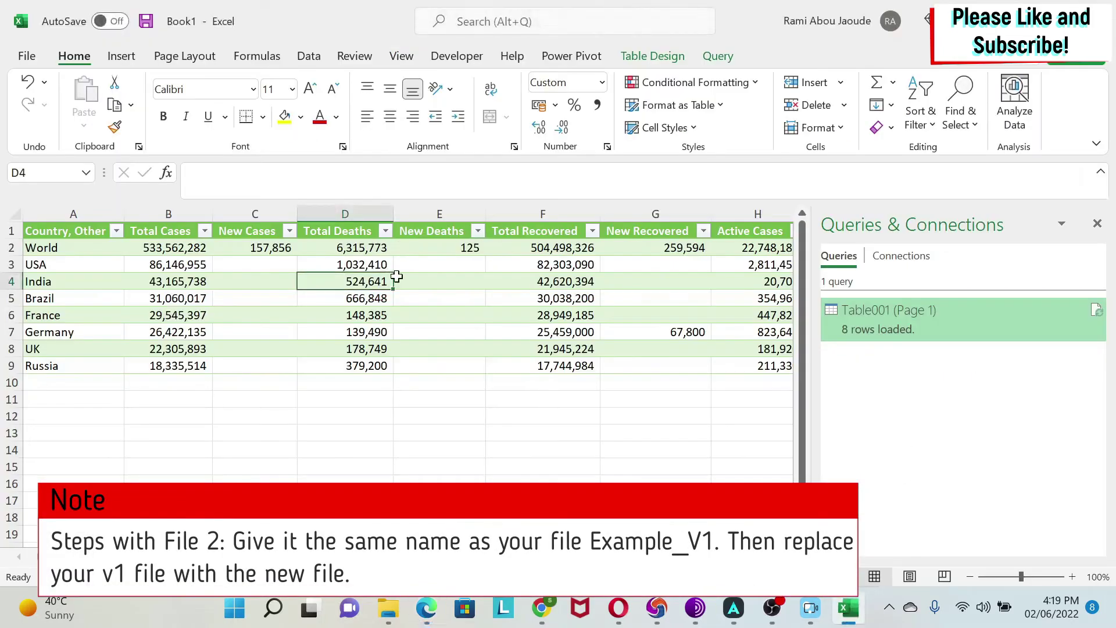
right_click(397, 282)
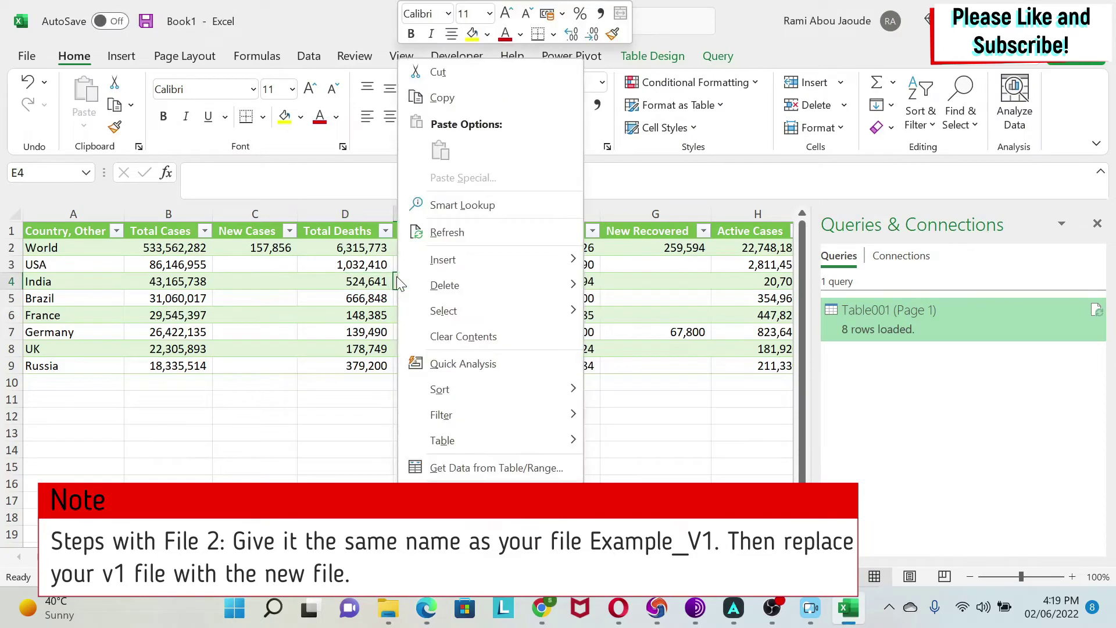
click(480, 231)
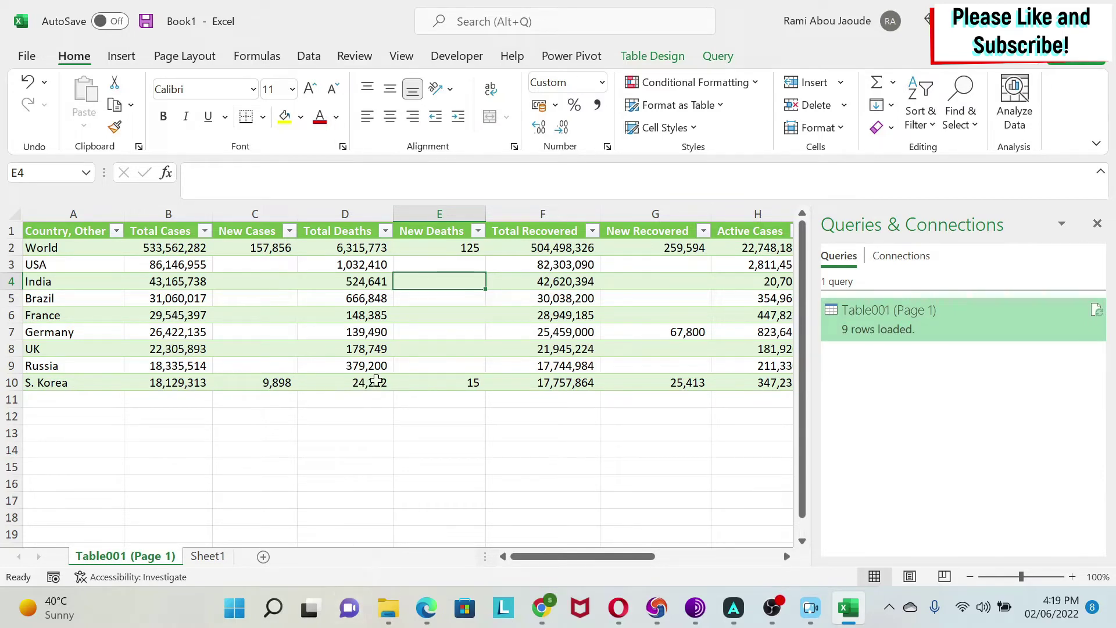
Switch to Example_V3.pdf in the browser and examine the country table on page 1 and its continuation on page 2.
key(alt+Tab)
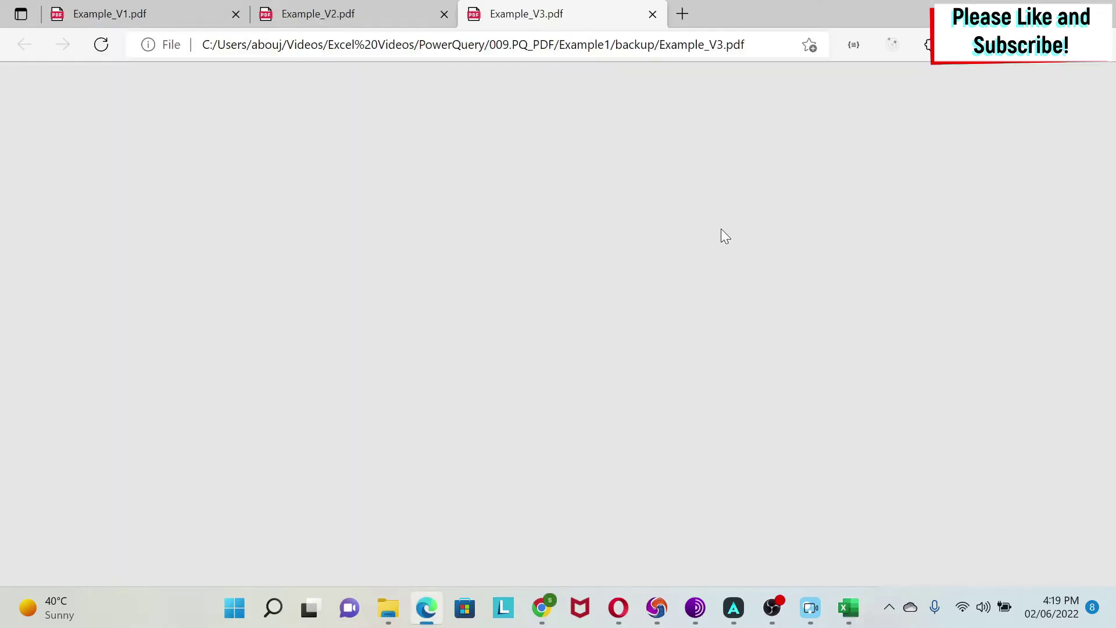
scroll(620, 242, up, 10)
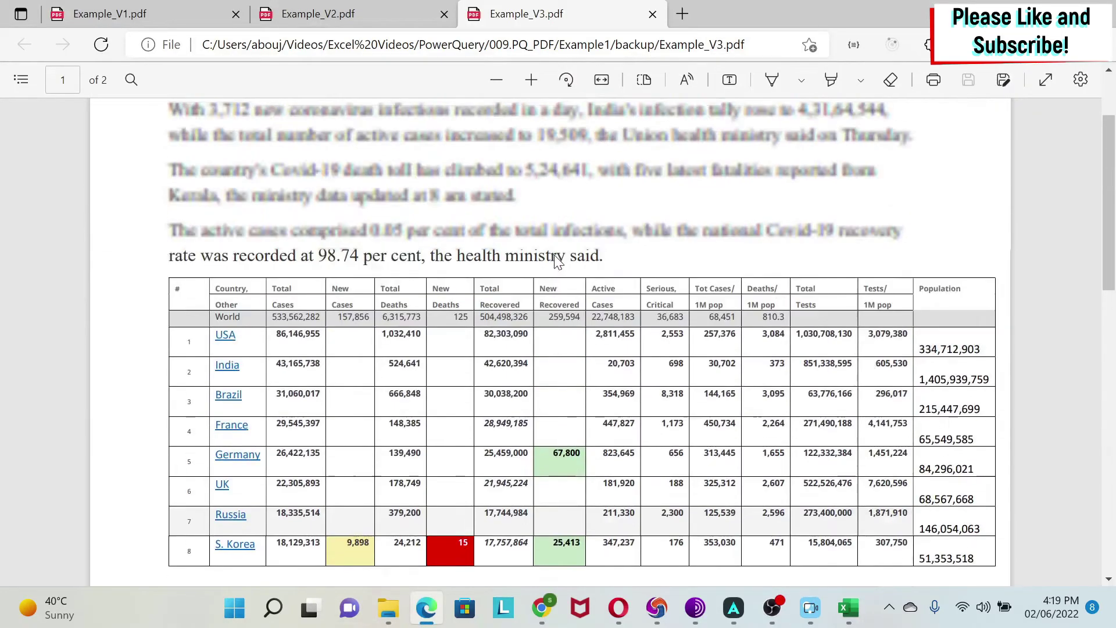
scroll(555, 262, down, 10)
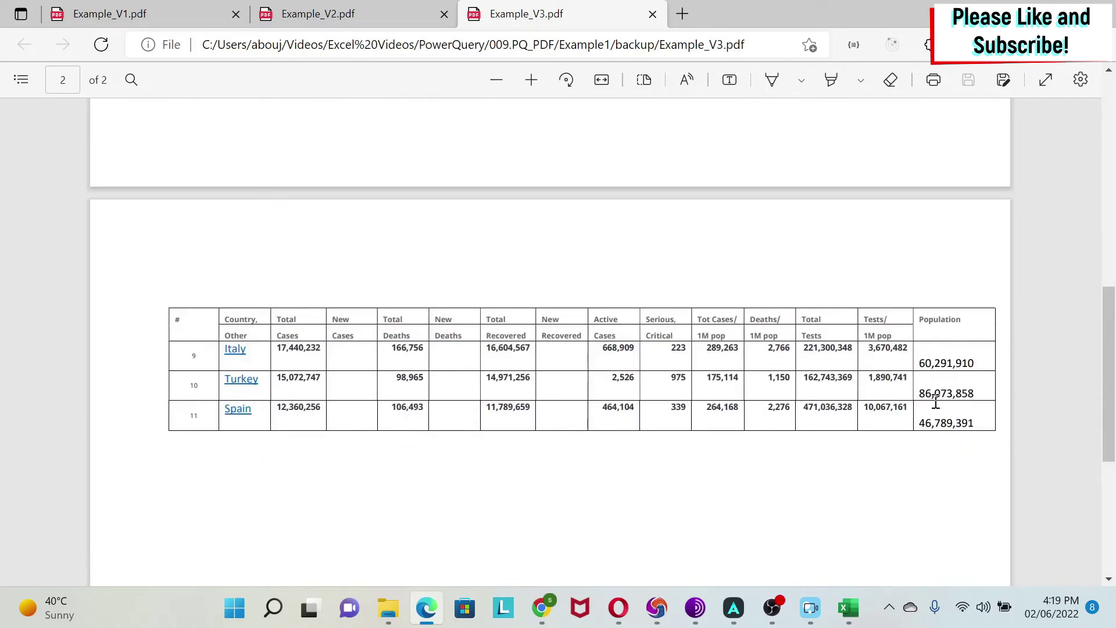
drag(977, 422, 180, 356)
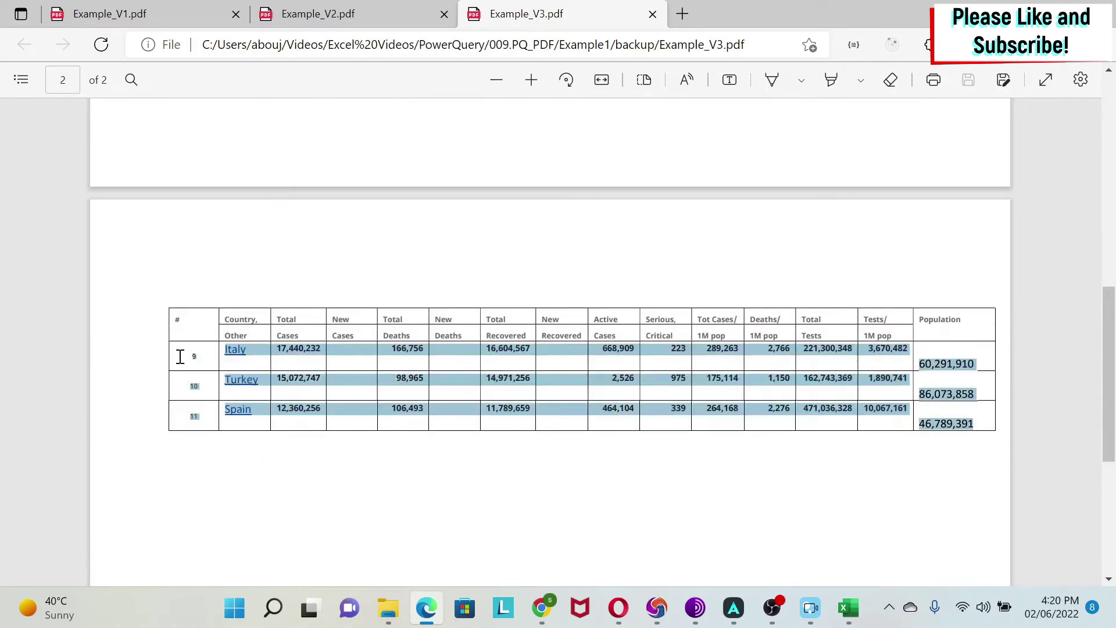
click(729, 402)
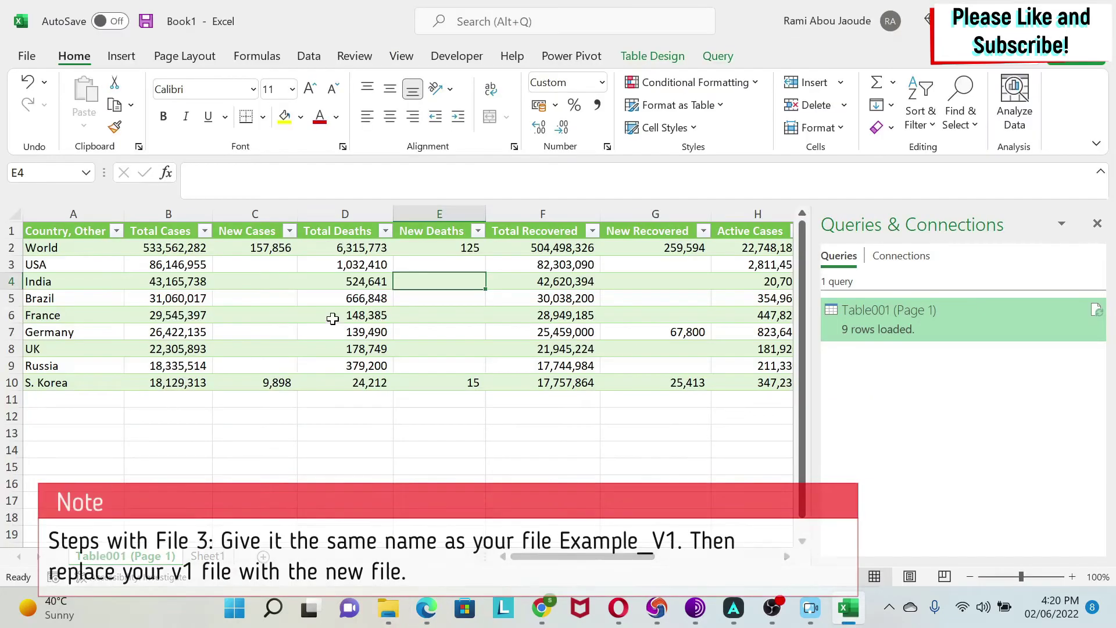
Refresh the imported country table in Excel and check rows 11 to 13 below it for the page 2 countries.
right_click(352, 280)
click(411, 233)
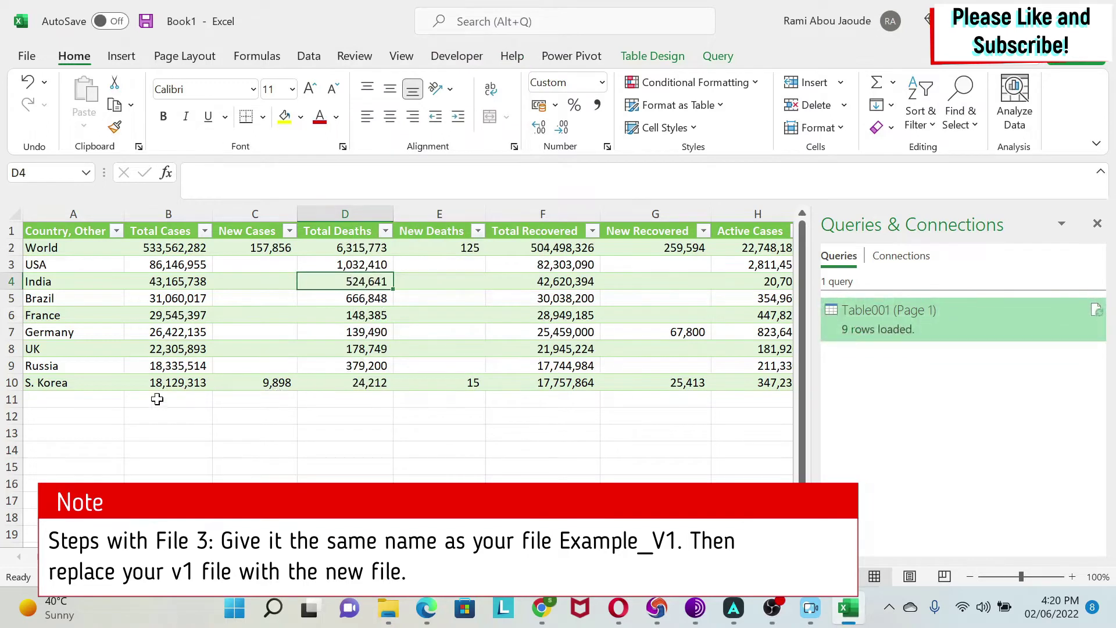
drag(70, 395, 66, 435)
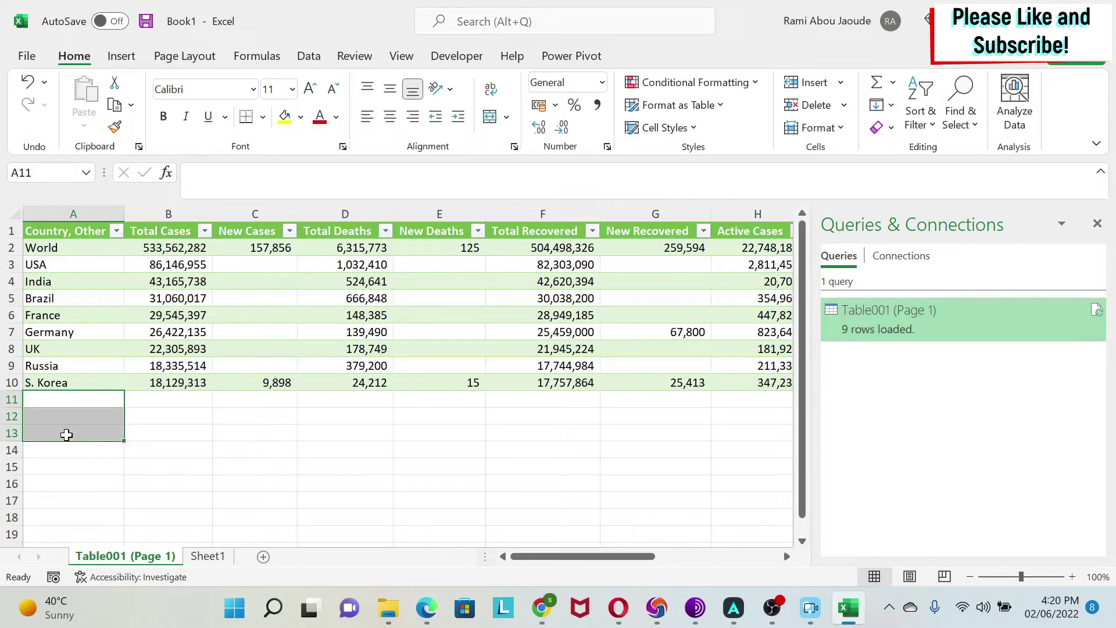
Start a new data import from a PDF file and choose Example_V1.pdf as the source.
click(309, 56)
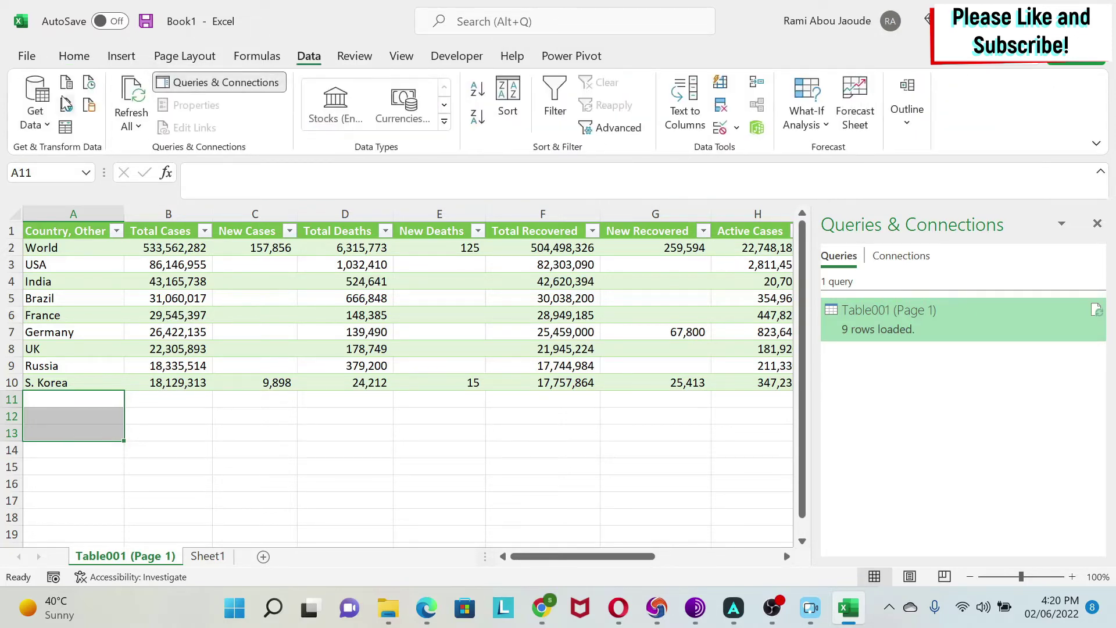
click(39, 103)
mouse_move(86, 155)
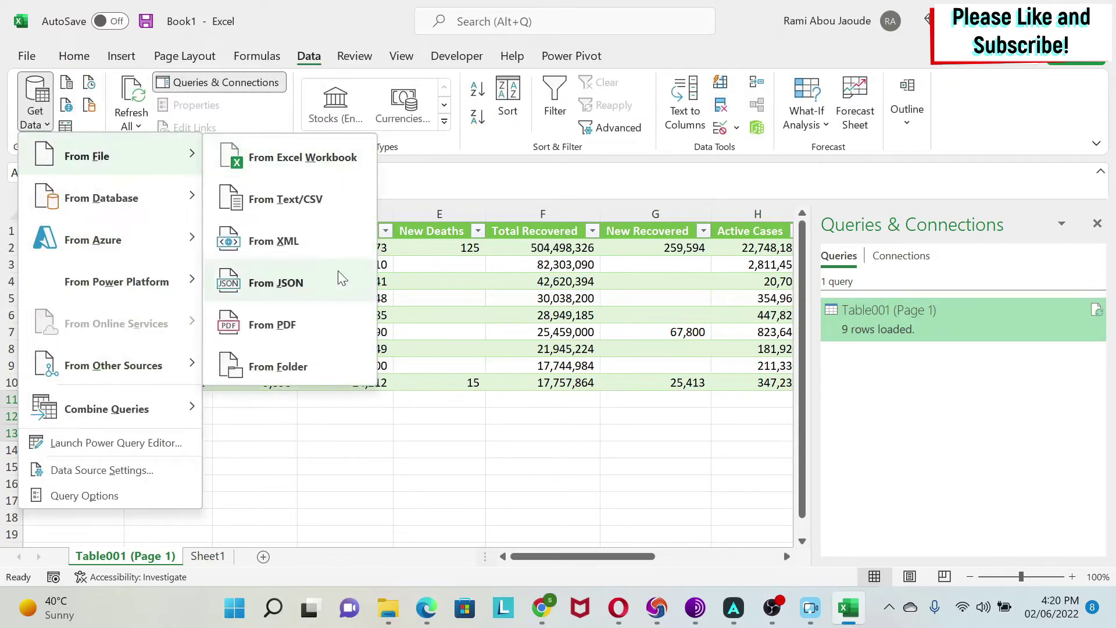
click(298, 324)
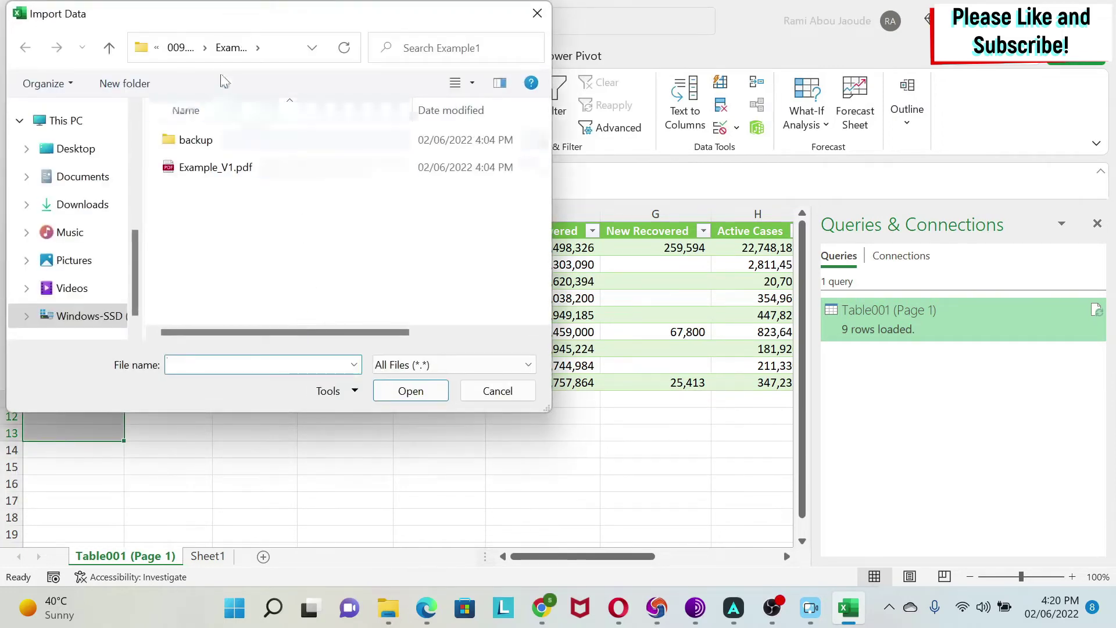
double_click(228, 168)
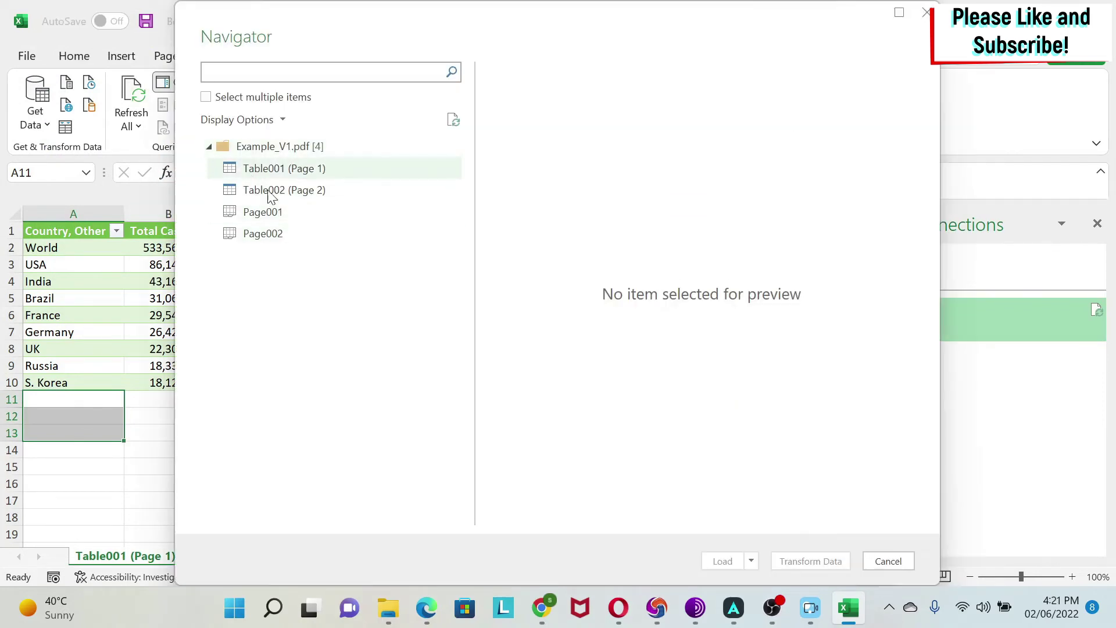
Preview Table001 and Table002, then open the whole Example_V1.pdf for transformation in Power Query instead of a single table.
click(292, 173)
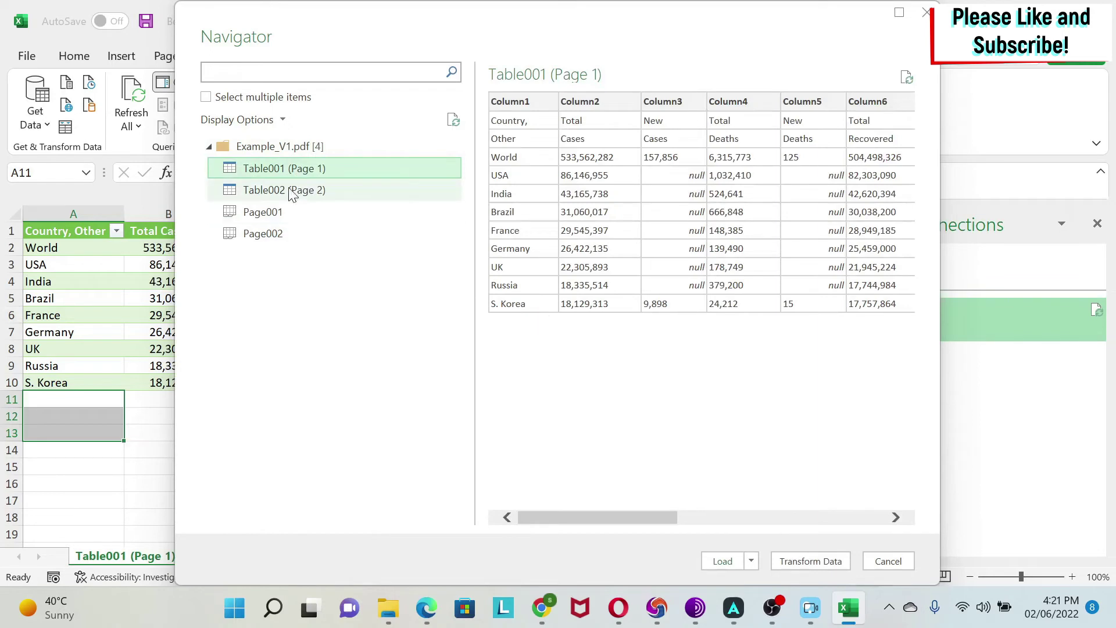
click(292, 189)
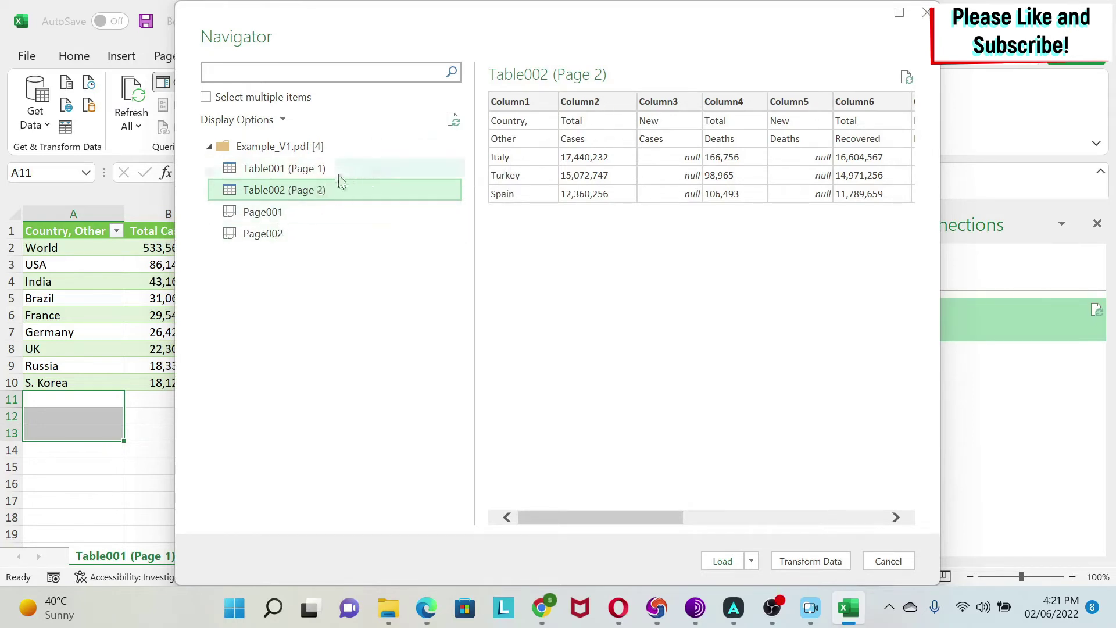
click(278, 147)
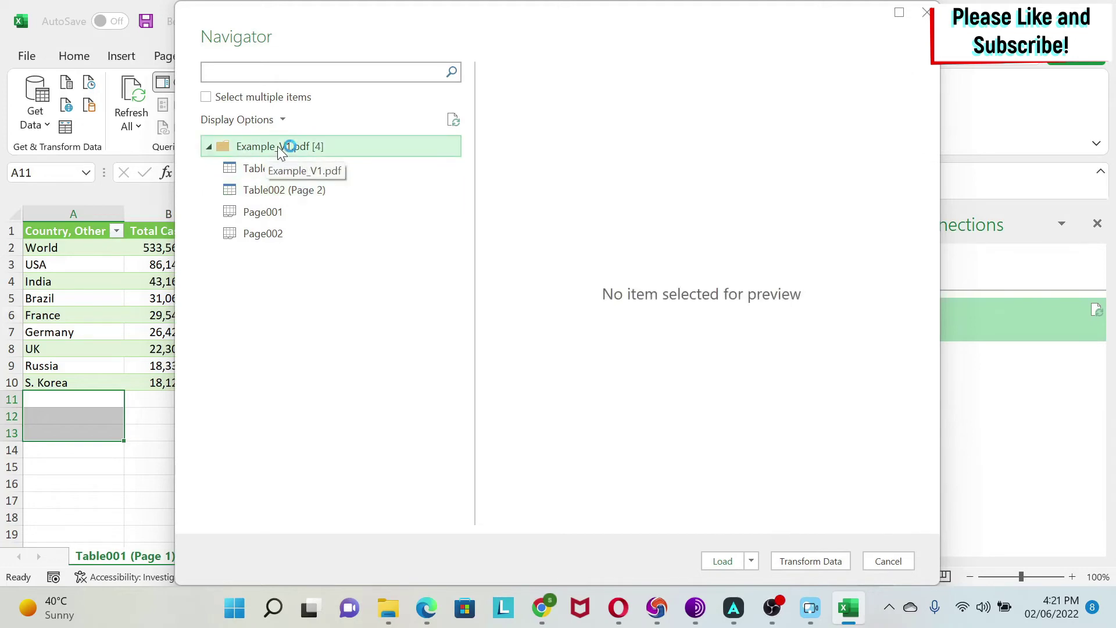
right_click(278, 147)
click(334, 156)
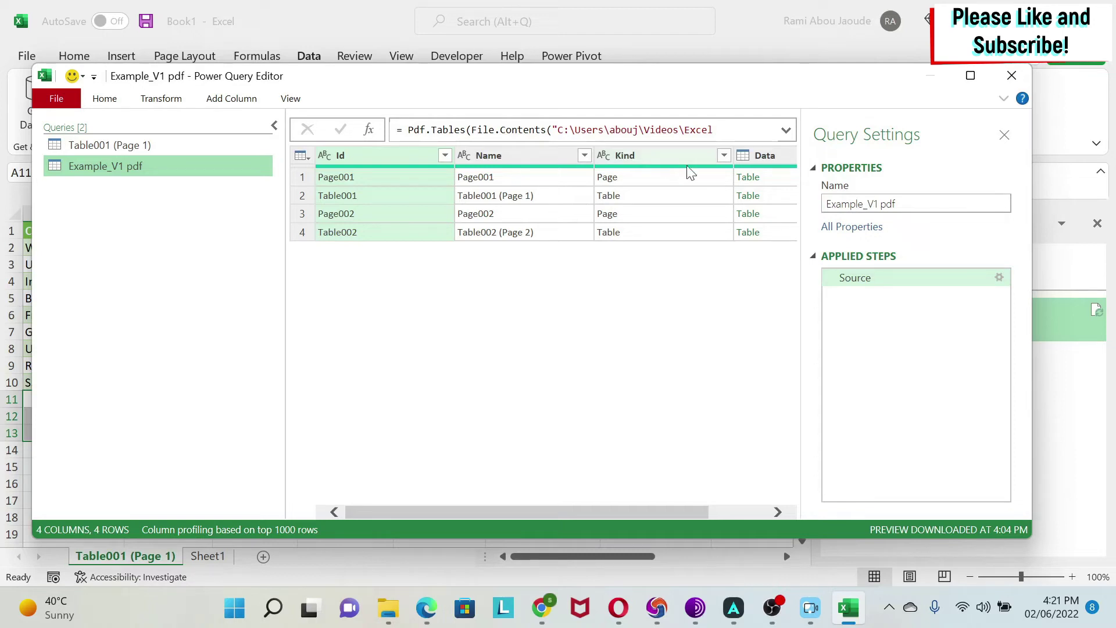
Look through the Name column's filter values, then filter the Kind column to exclude Page and keep only Table.
click(584, 155)
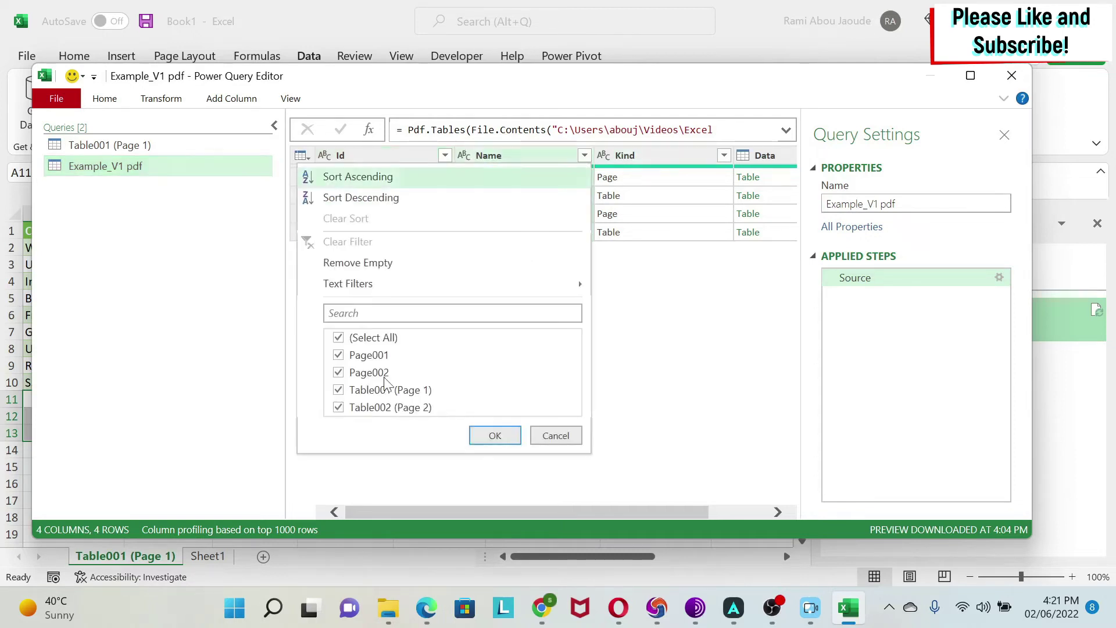
click(666, 345)
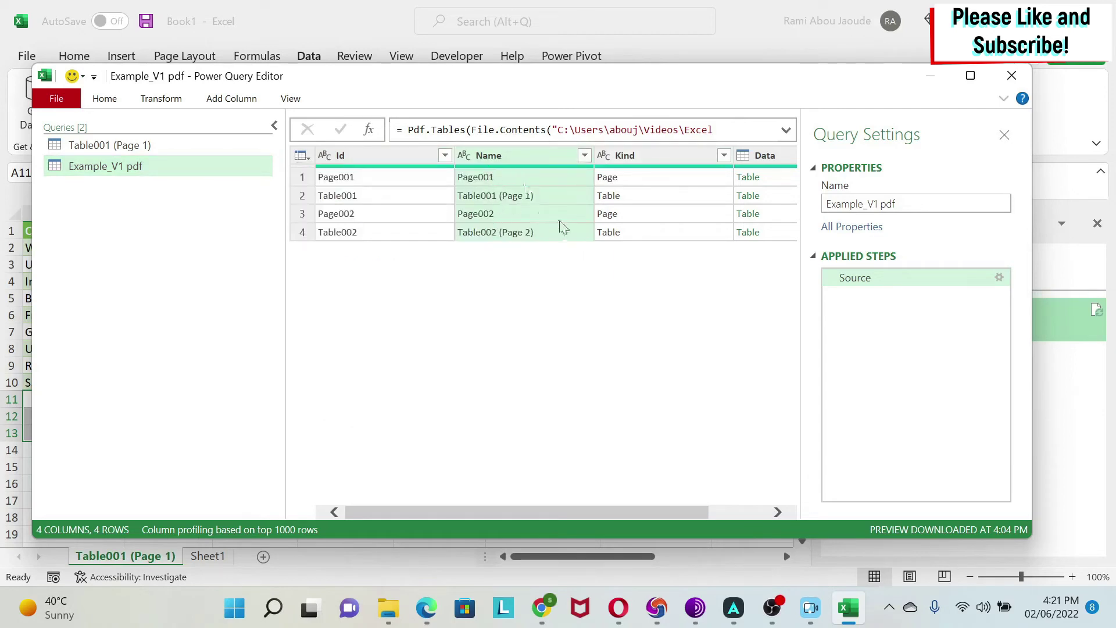
click(723, 156)
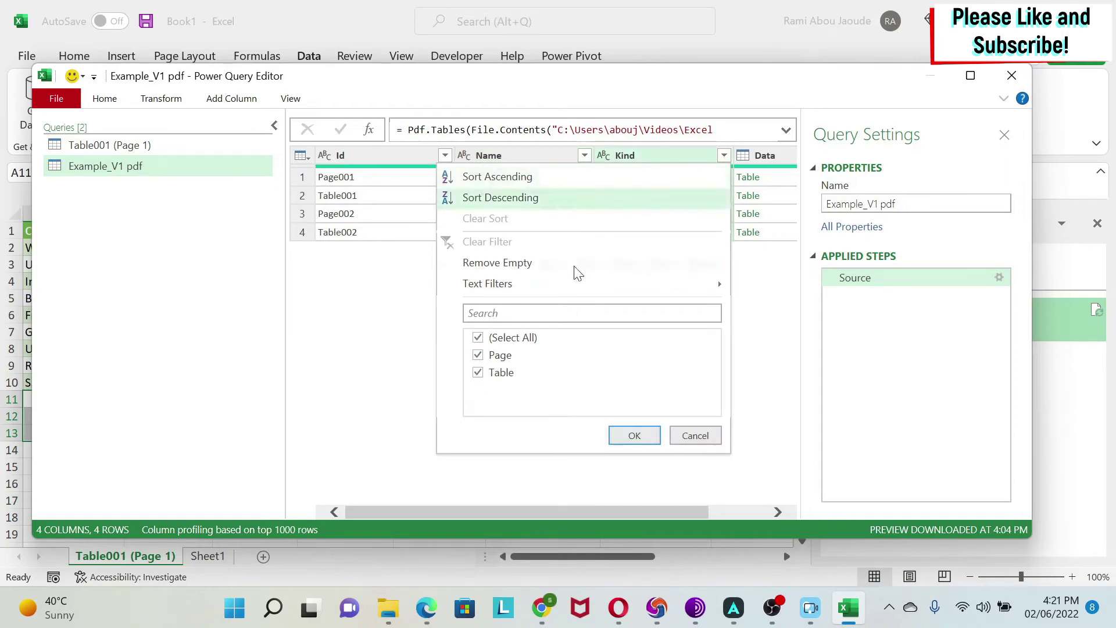
click(483, 355)
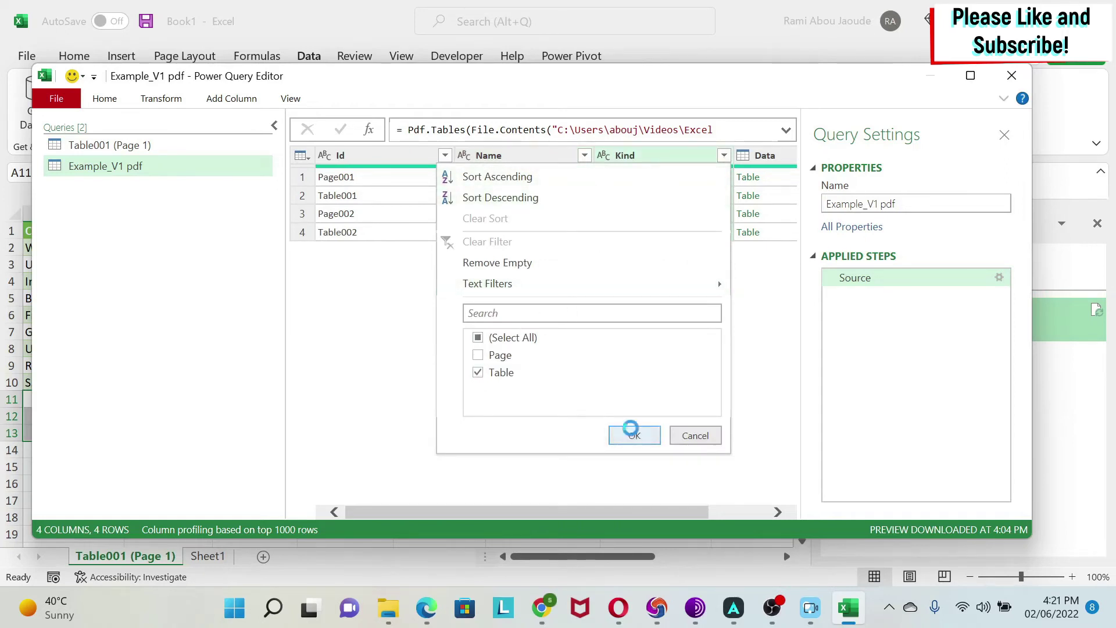
click(632, 435)
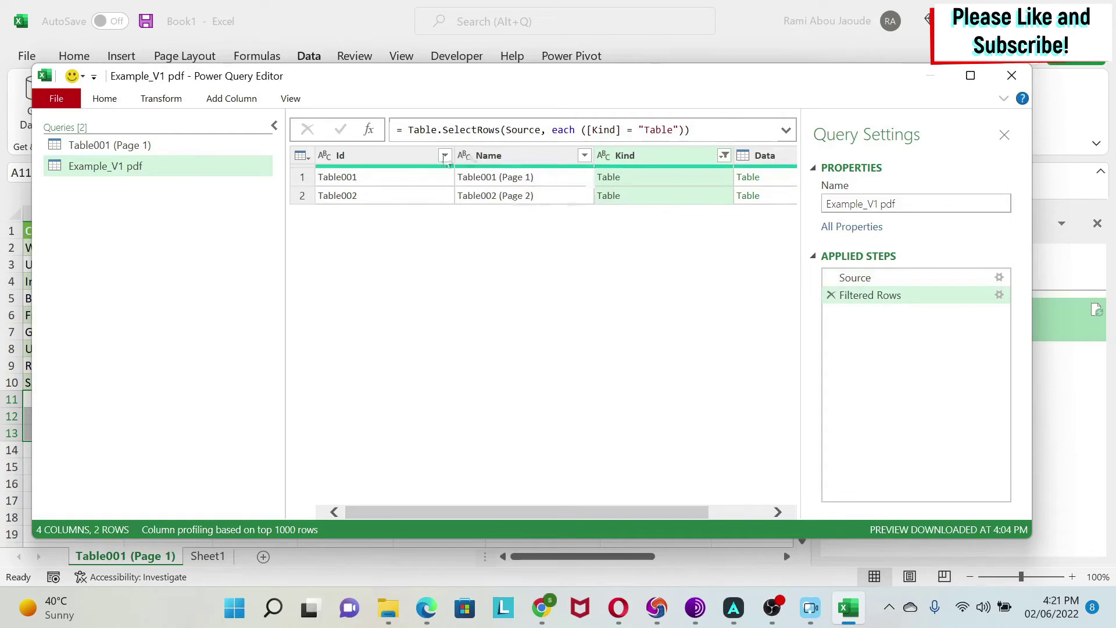
Remove the Id, Name and Kind columns and expand all columns of Data with the original column name as prefix.
click(382, 156)
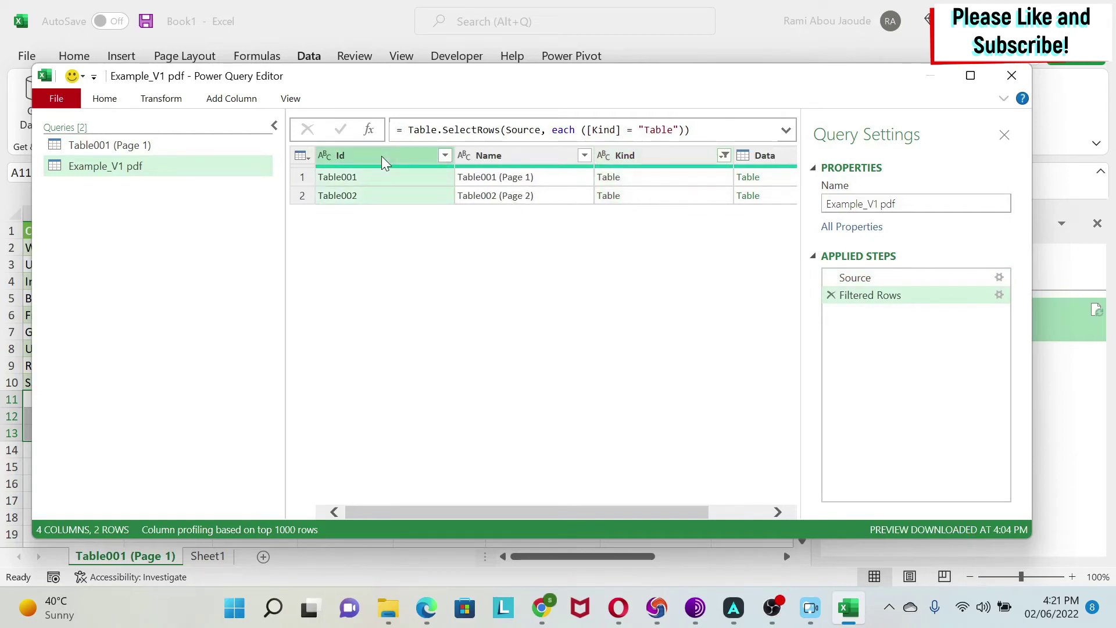
ctrl+click(510, 153)
ctrl+click(616, 154)
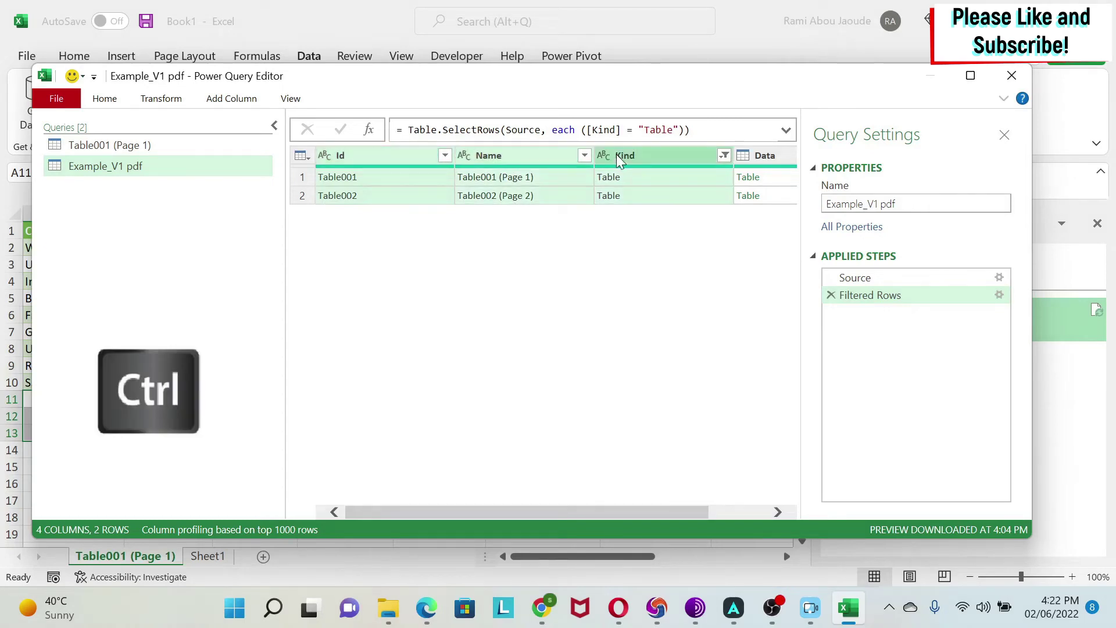
right_click(616, 155)
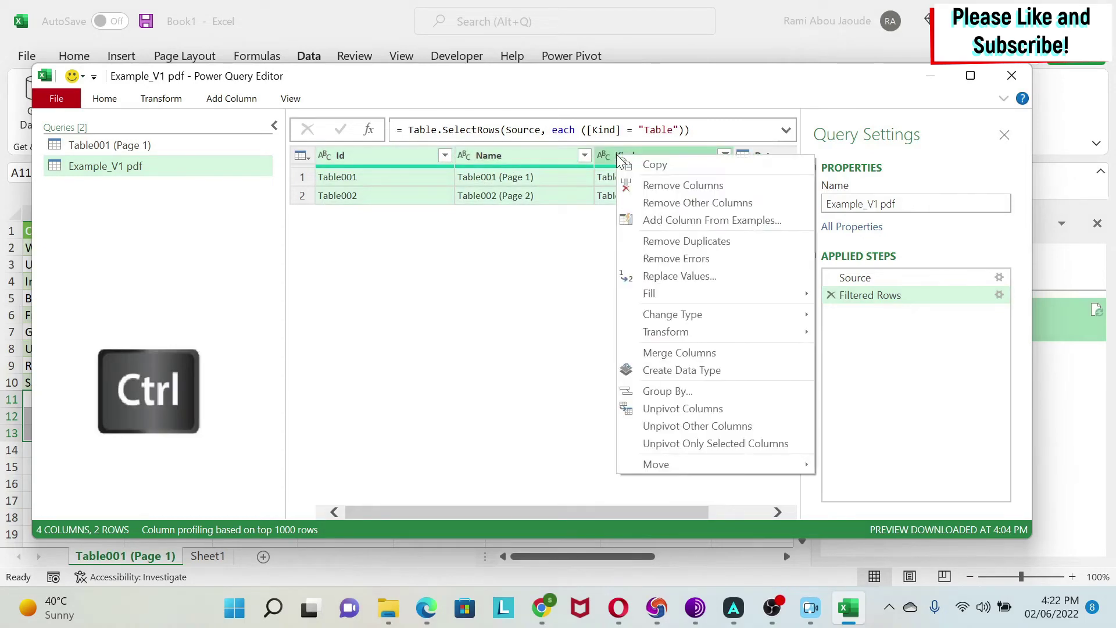
click(713, 188)
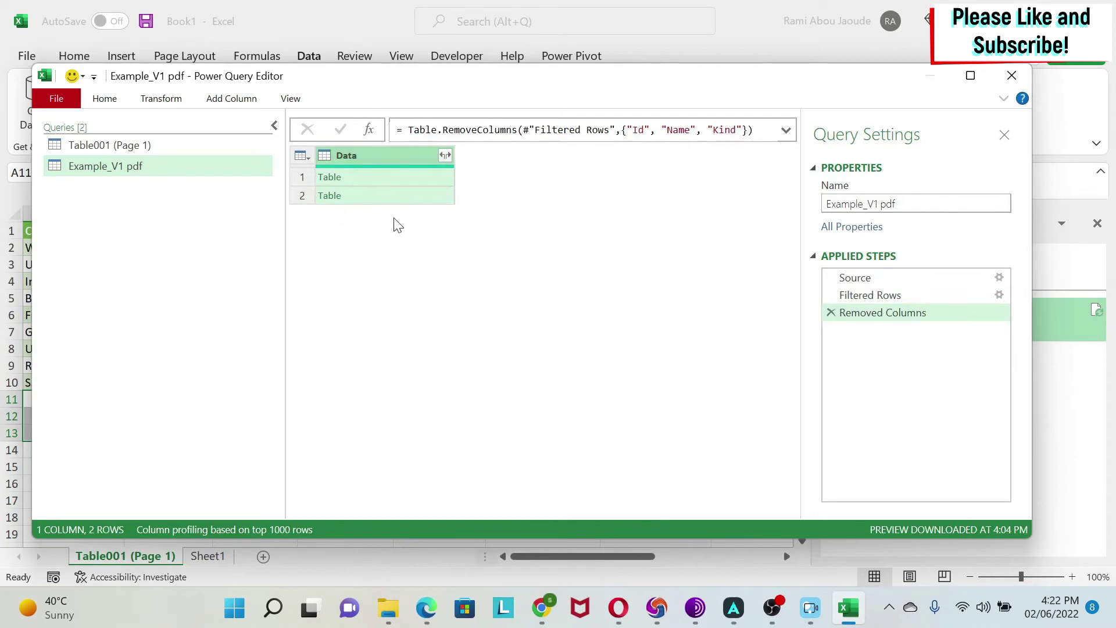
click(444, 154)
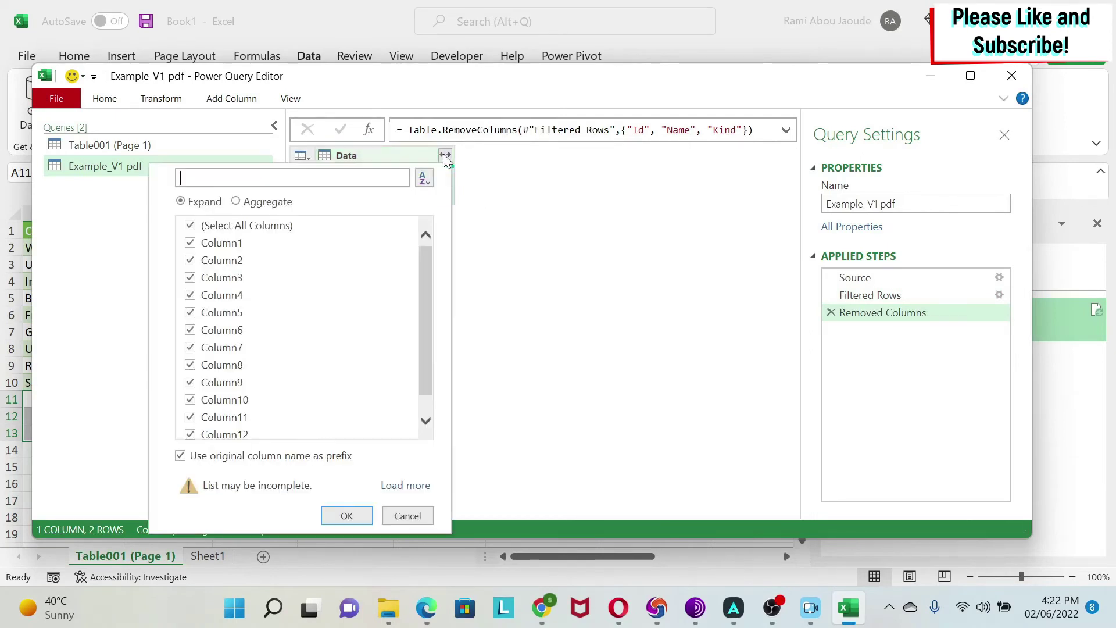
click(346, 515)
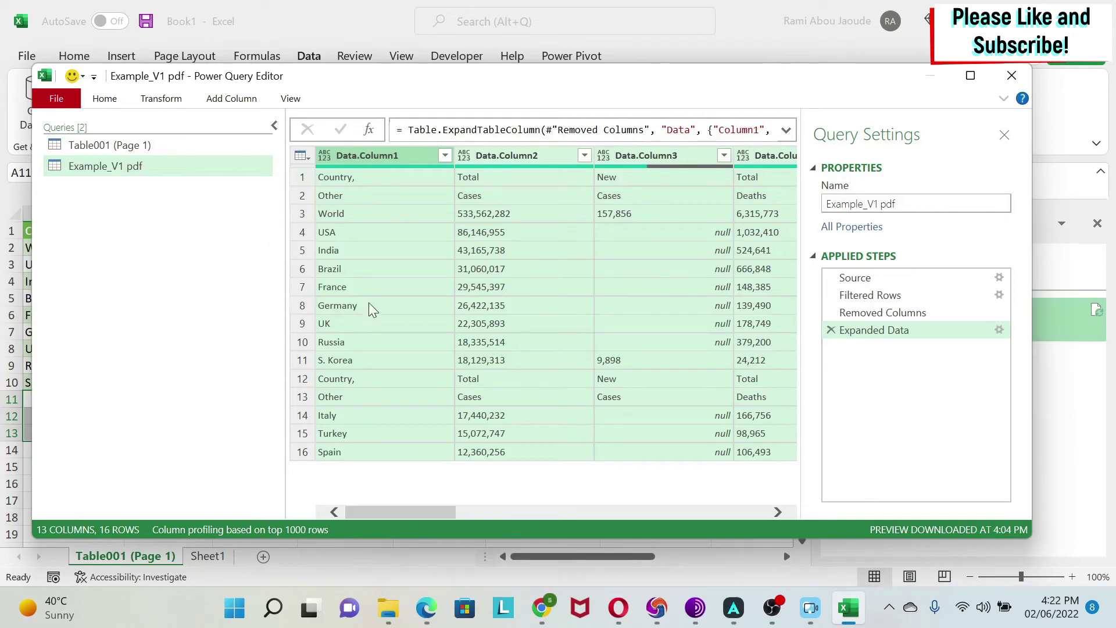
Compare the repeated header rows 1 and 12 in the query preview with the table headers on both pages of Example_V3.pdf in Edge.
click(303, 178)
click(303, 381)
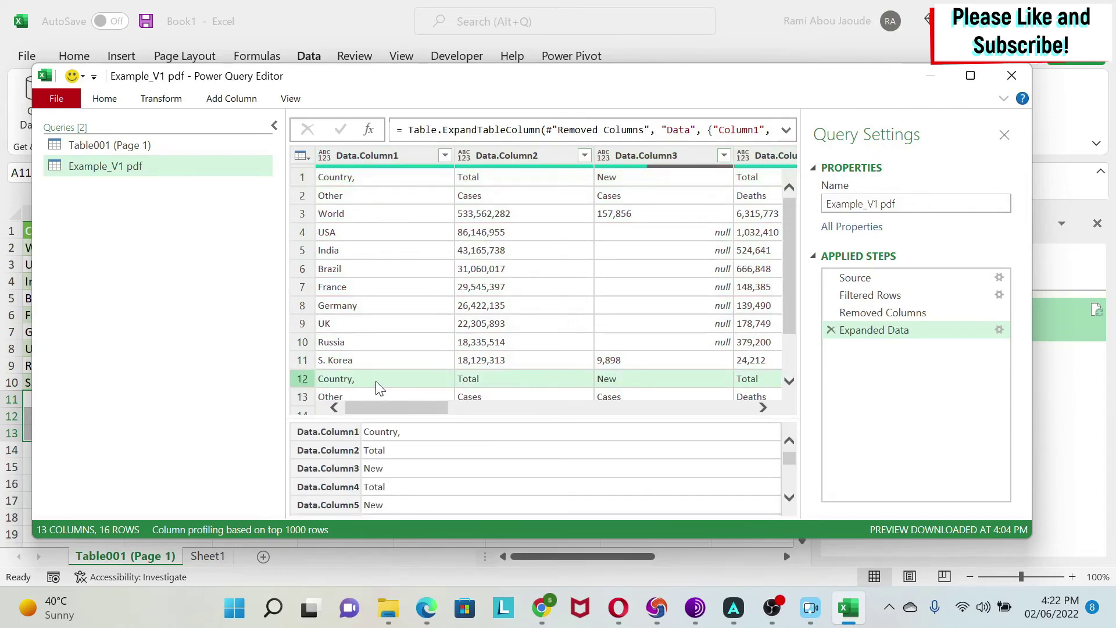
click(426, 607)
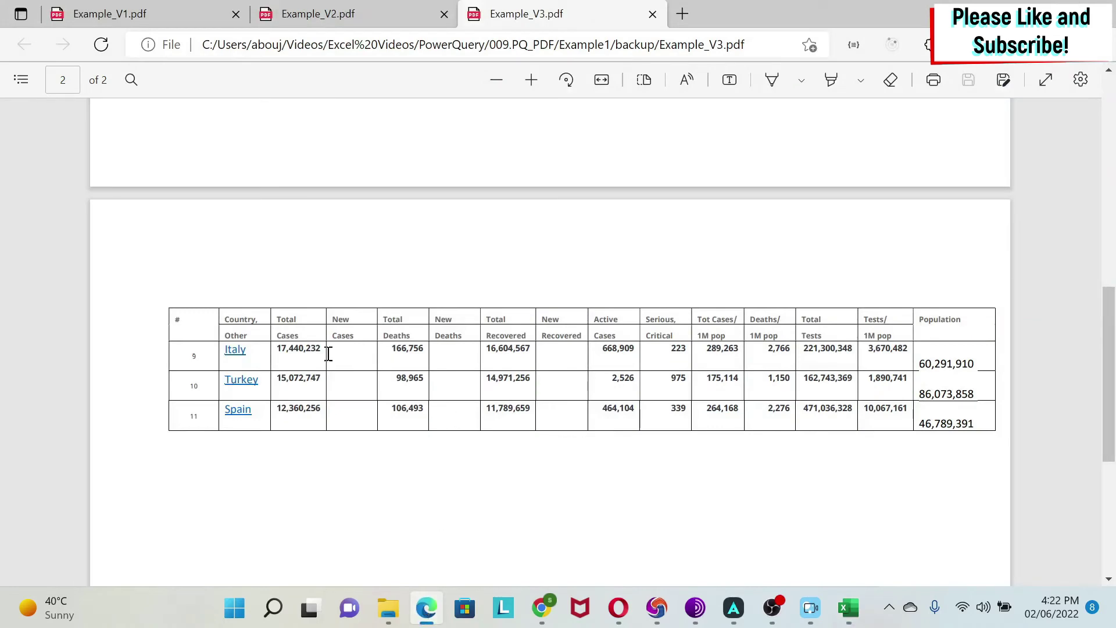
drag(229, 323, 898, 316)
scroll(396, 314, up, 4)
scroll(396, 315, up, 5)
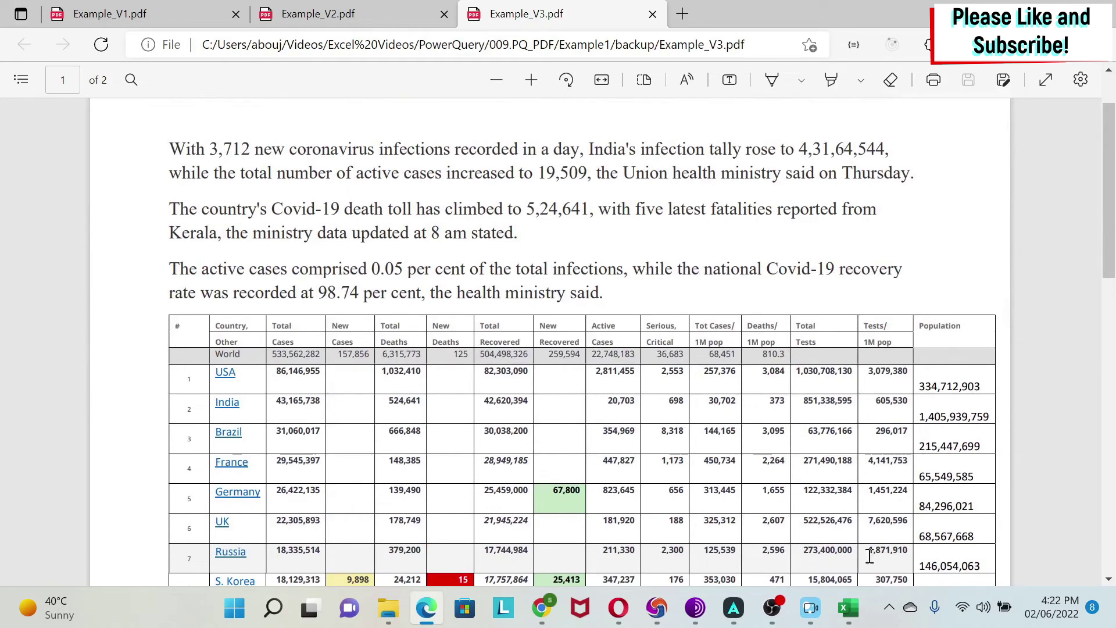
click(848, 607)
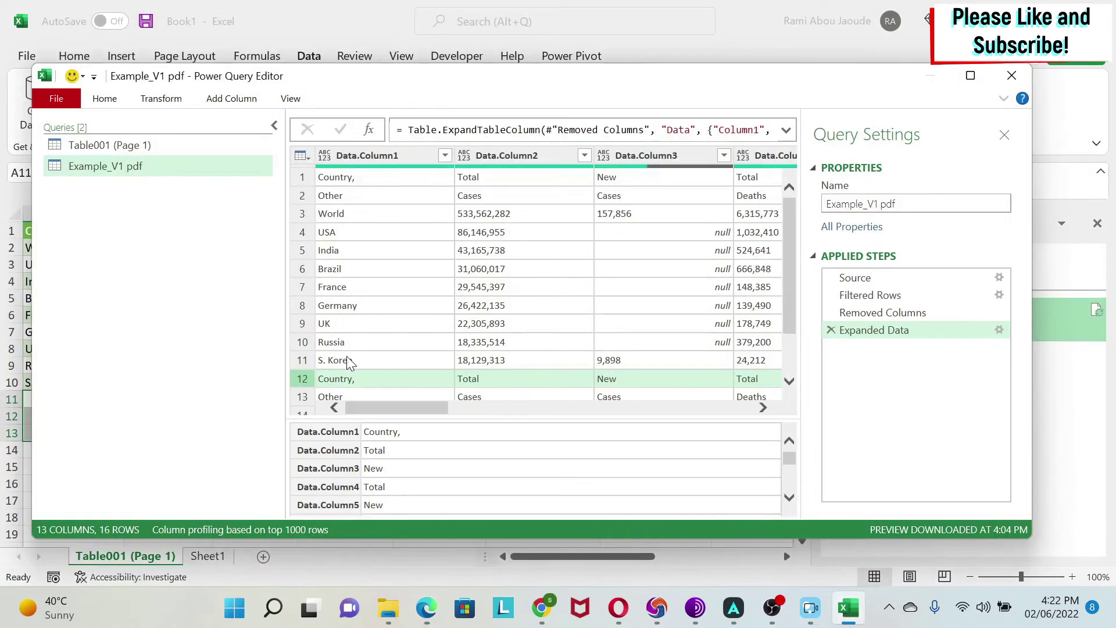
scroll(347, 362, down, 1)
scroll(341, 361, up, 1)
Remove duplicate rows across all columns of the expanded Example_V1 pdf query.
key(ctrl+a)
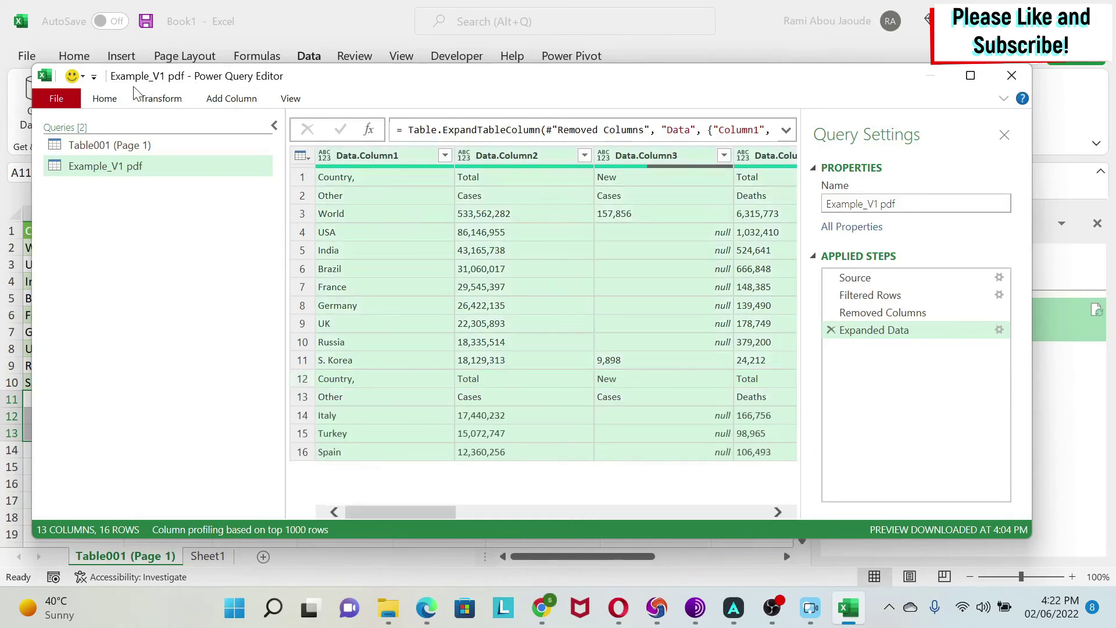
click(105, 98)
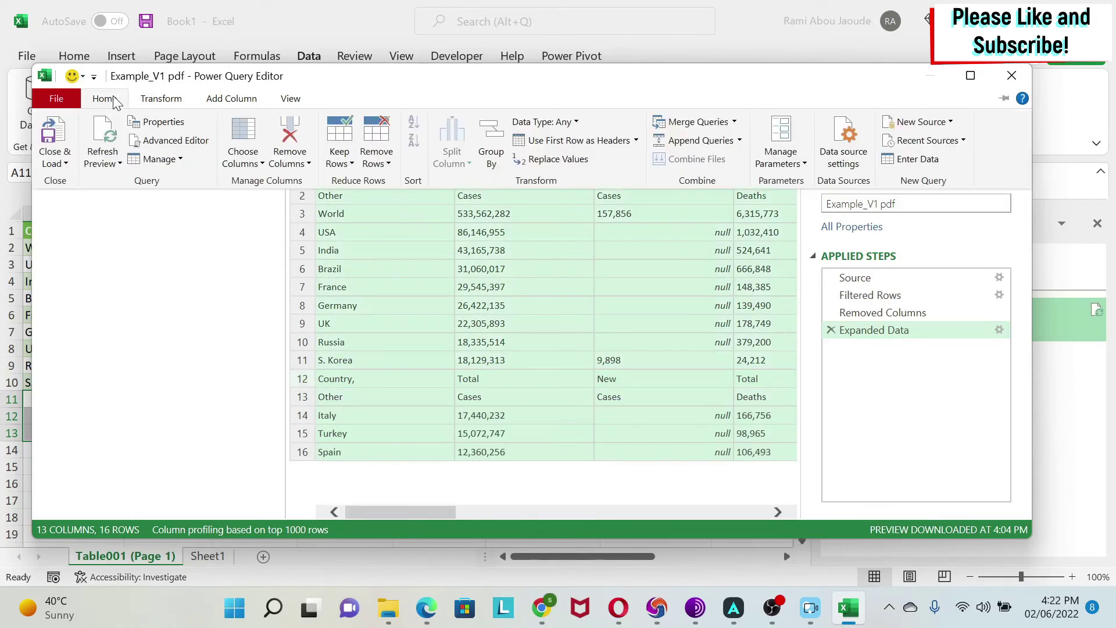
click(372, 135)
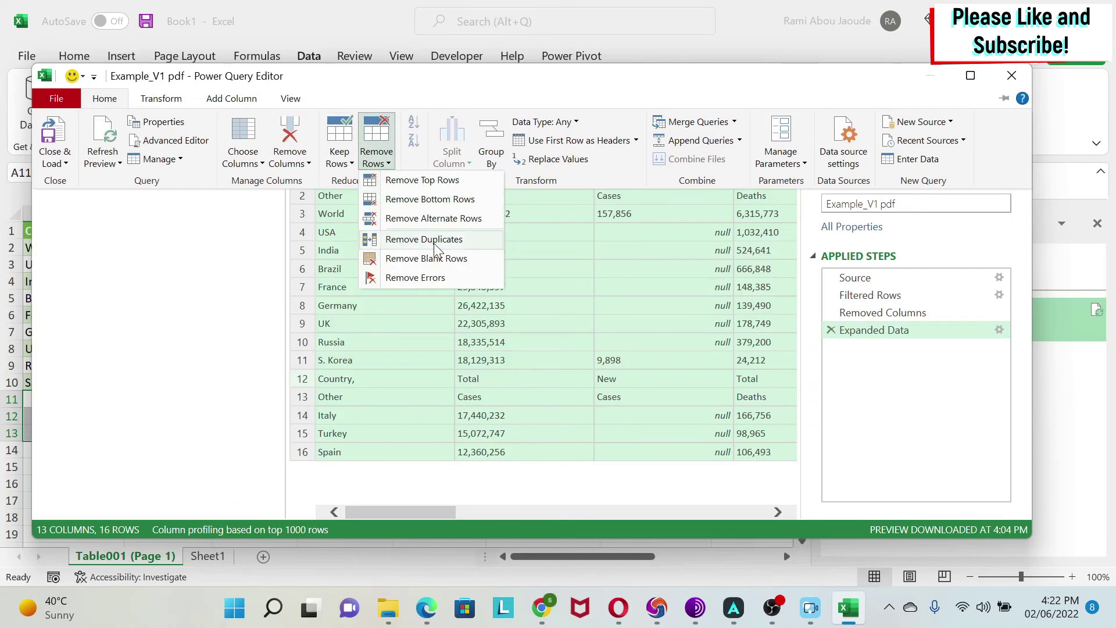
click(423, 239)
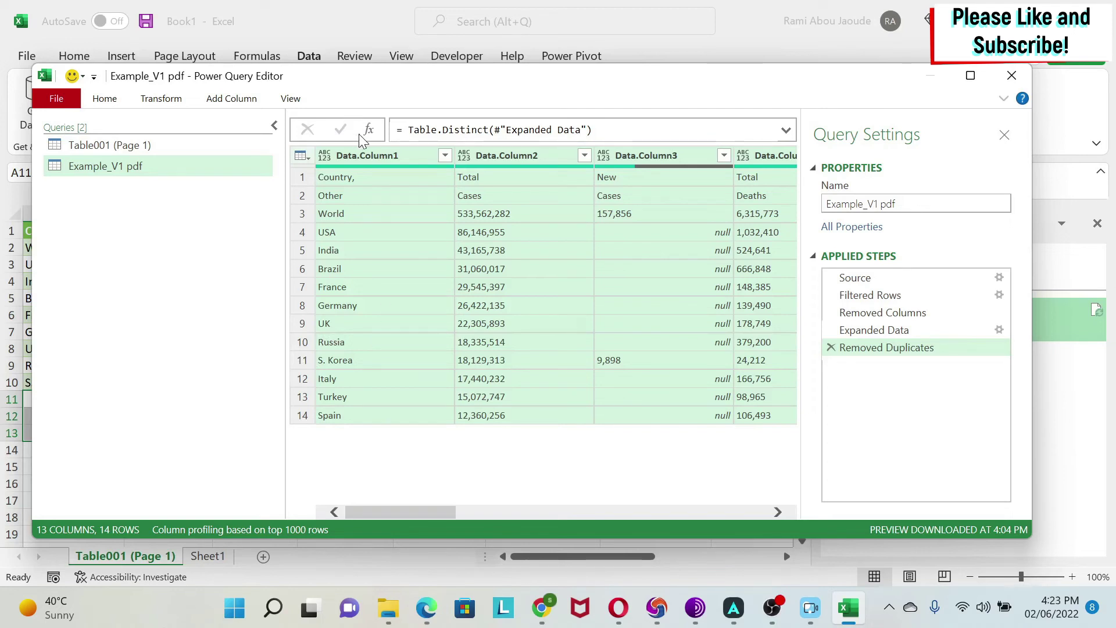
Transpose the table and merge Column1 and Column2 using a space as the separator.
click(169, 102)
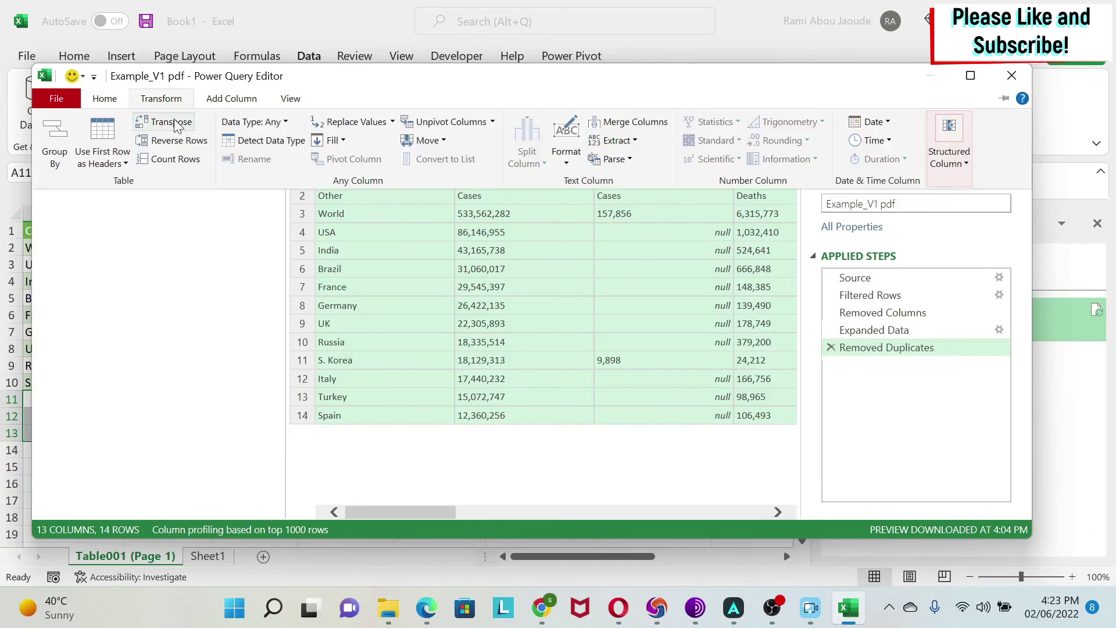
click(165, 122)
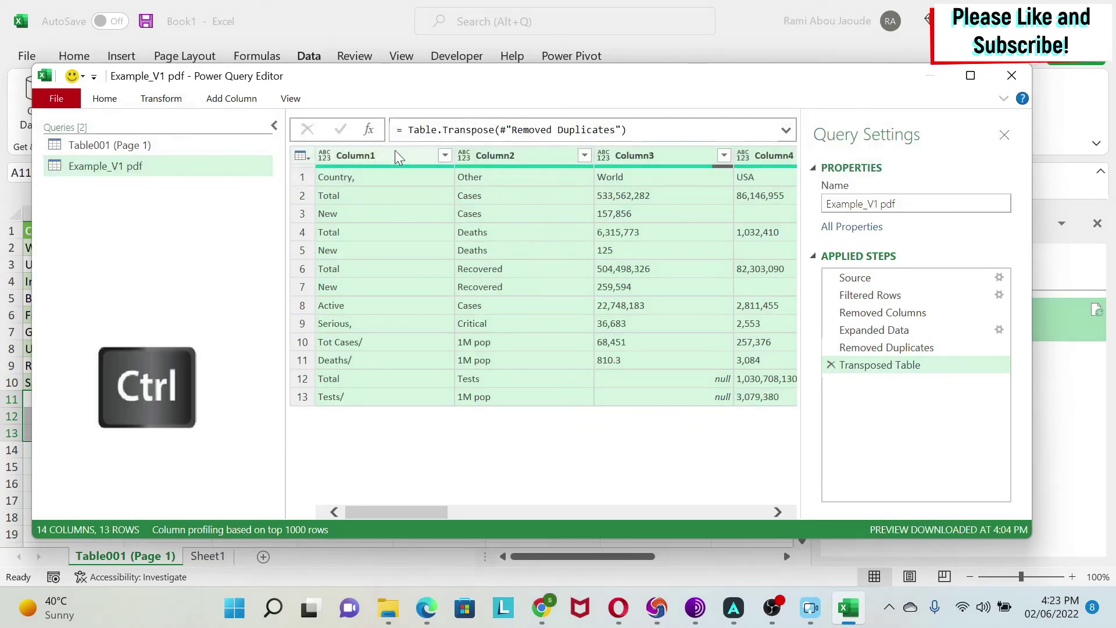
click(395, 150)
ctrl+click(493, 150)
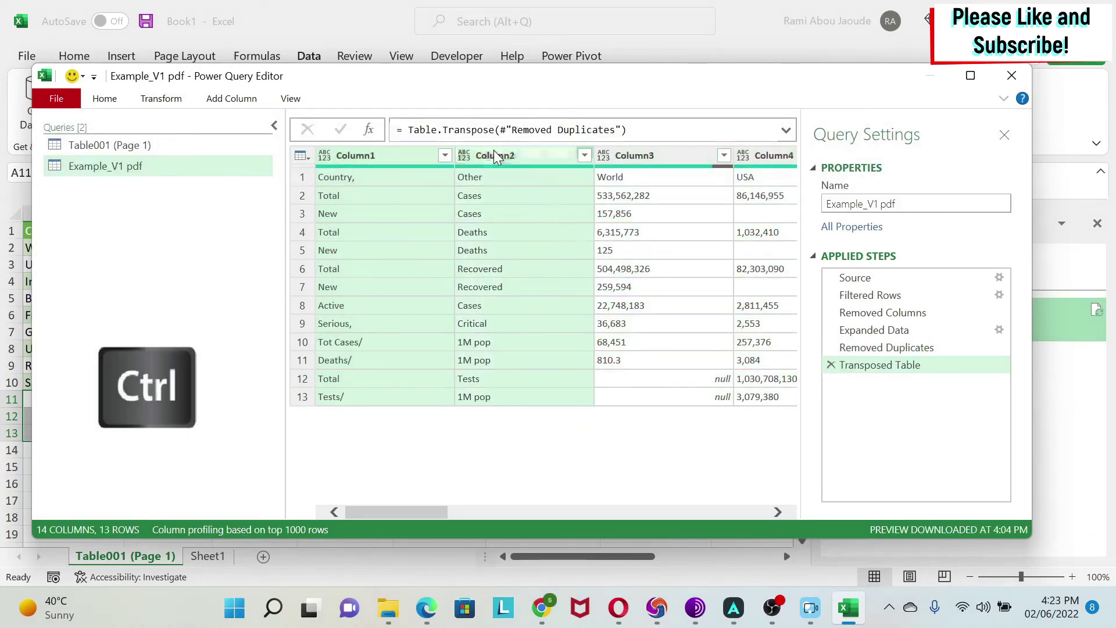
right_click(494, 150)
click(581, 348)
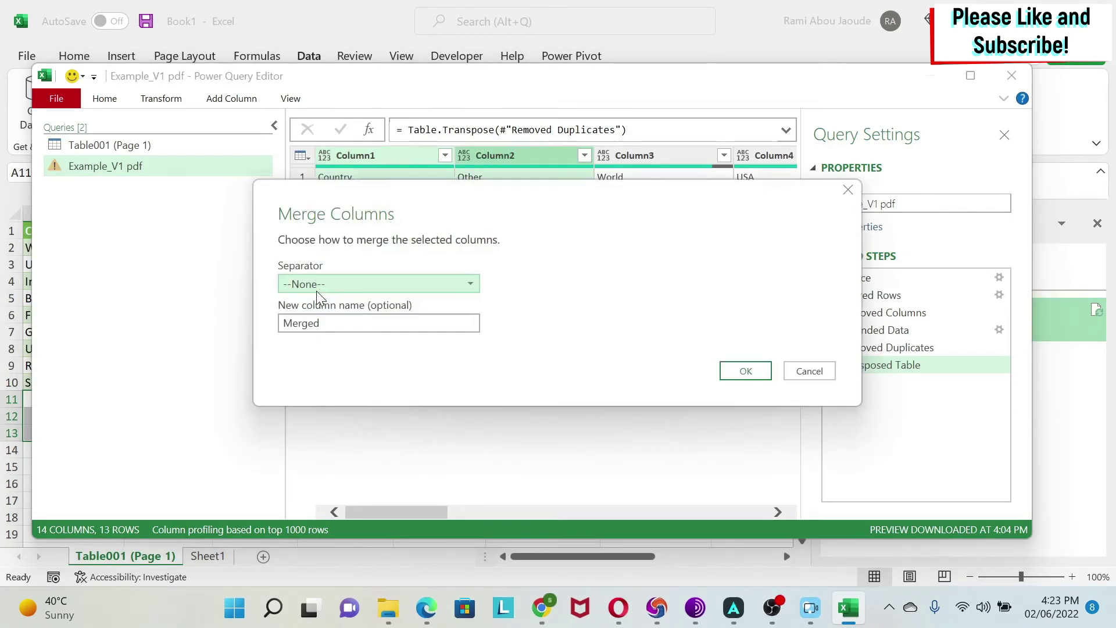
click(329, 285)
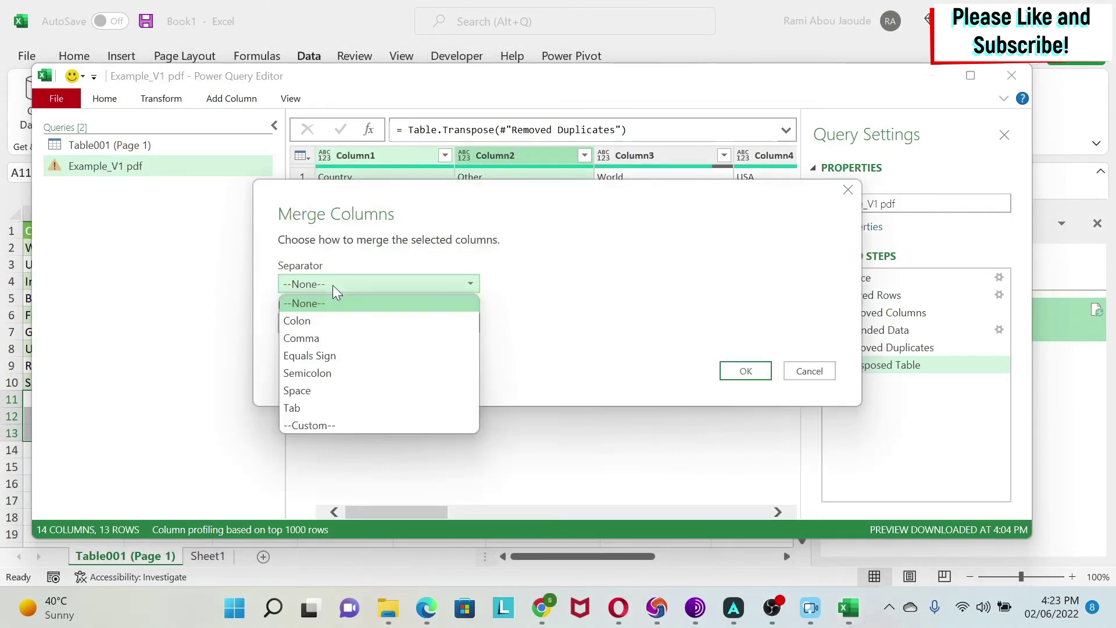
click(316, 391)
click(746, 371)
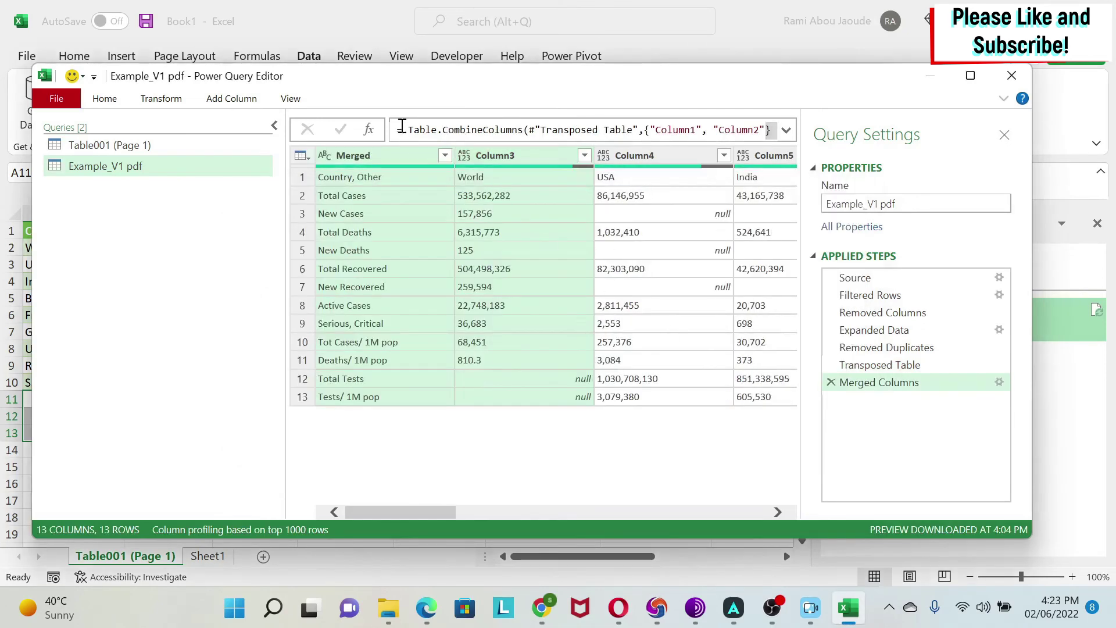
Transpose the table back to its original orientation and use its first row as headers.
click(163, 98)
click(178, 122)
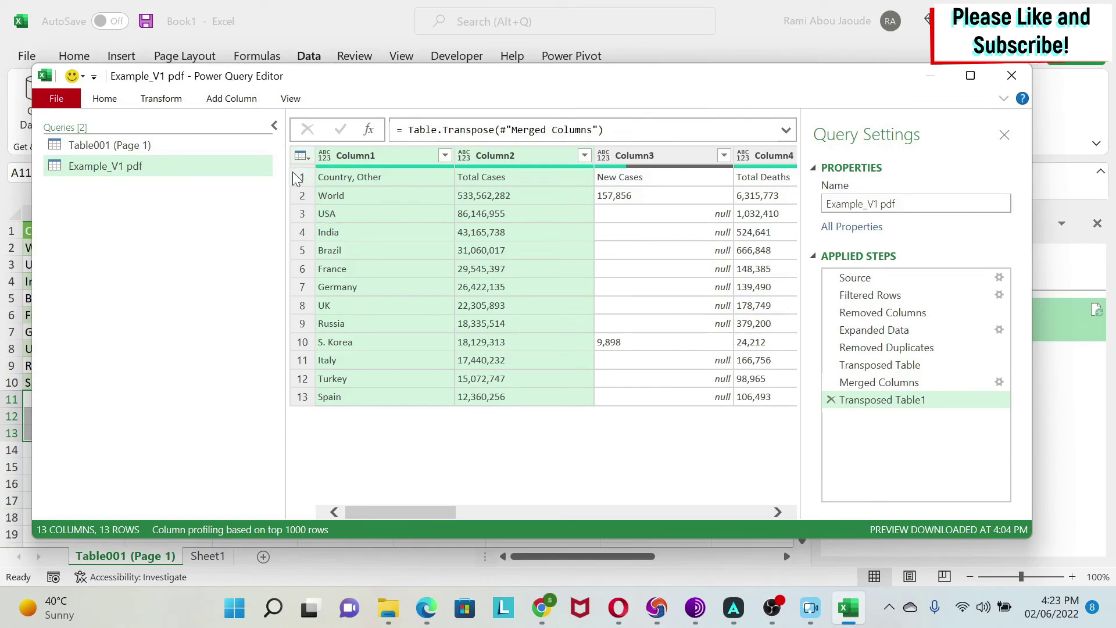
click(301, 177)
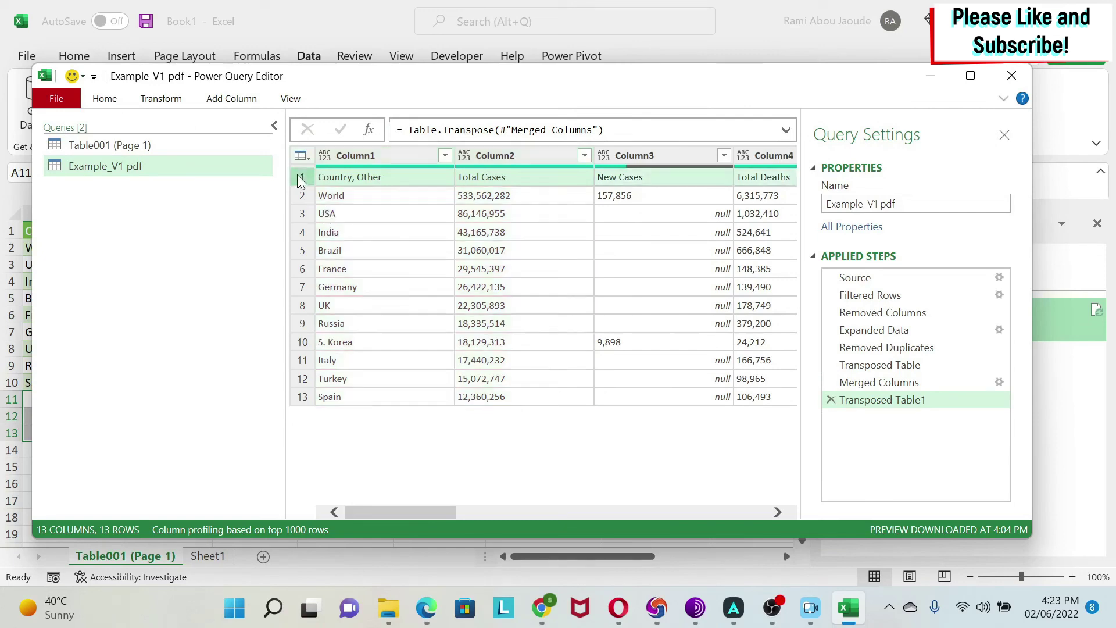
click(119, 100)
click(584, 143)
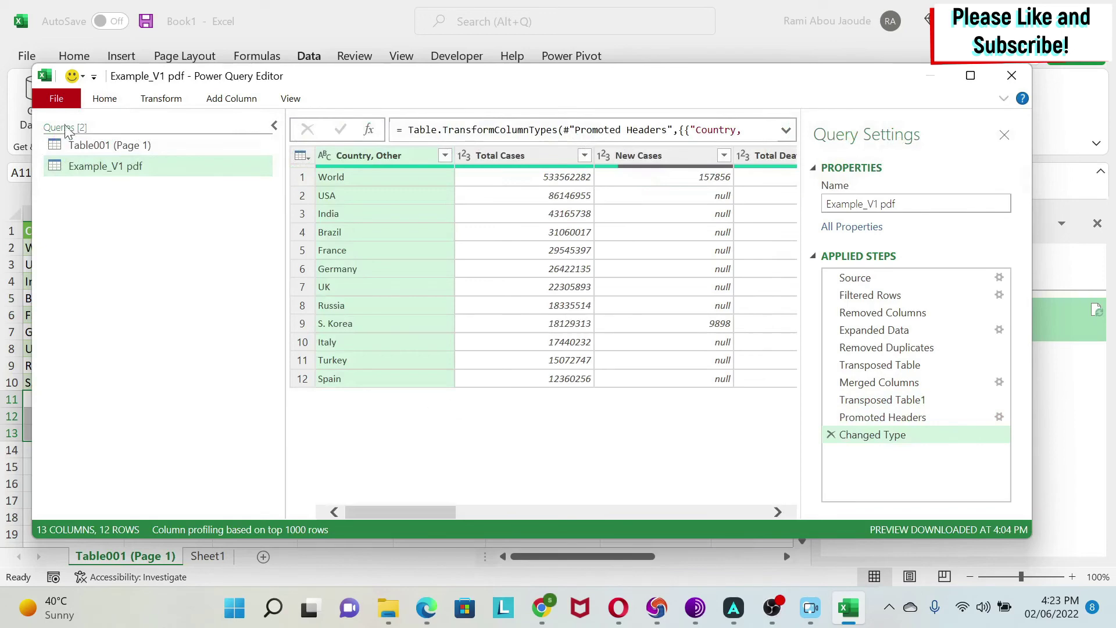
Close the query editor, load the Example_V1 pdf query into the workbook, and check rows 11 to 13 for the page 2 countries.
click(105, 102)
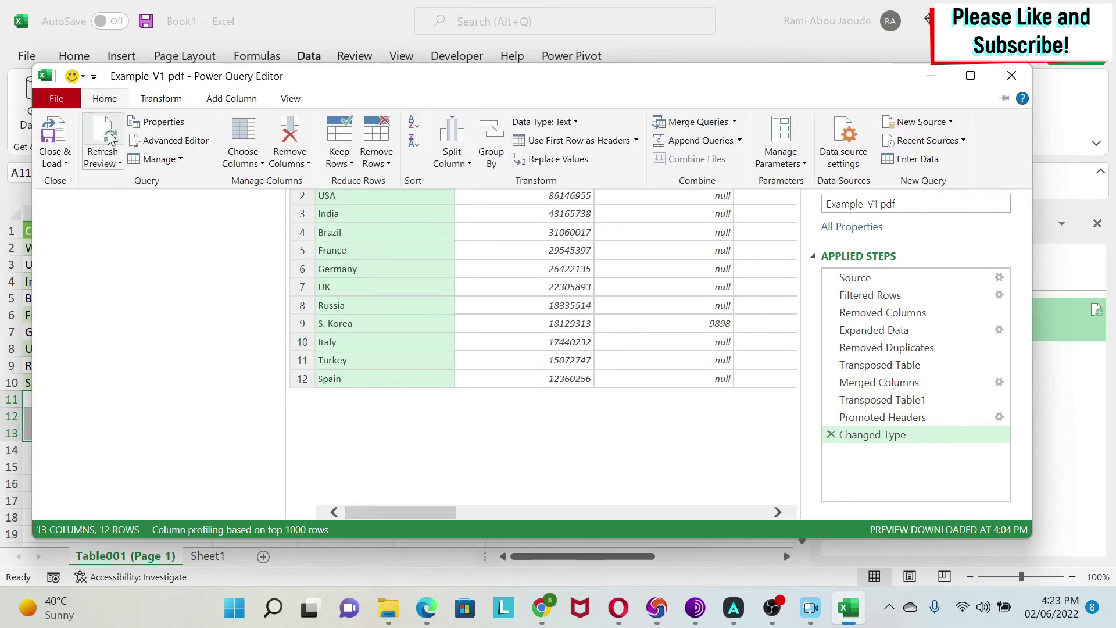
click(56, 132)
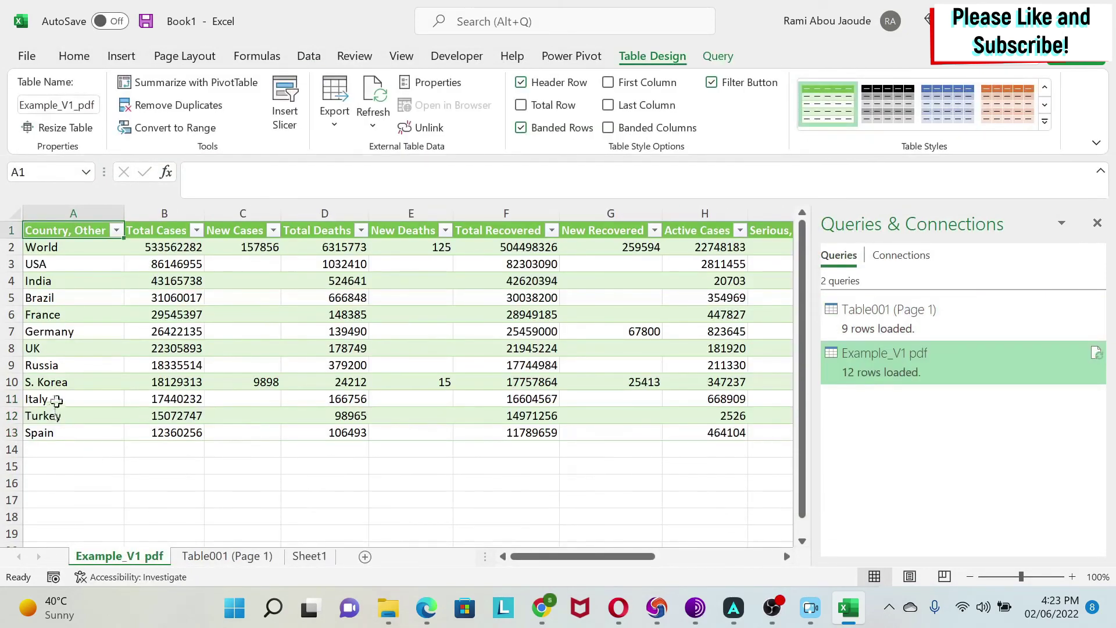
drag(49, 400, 419, 432)
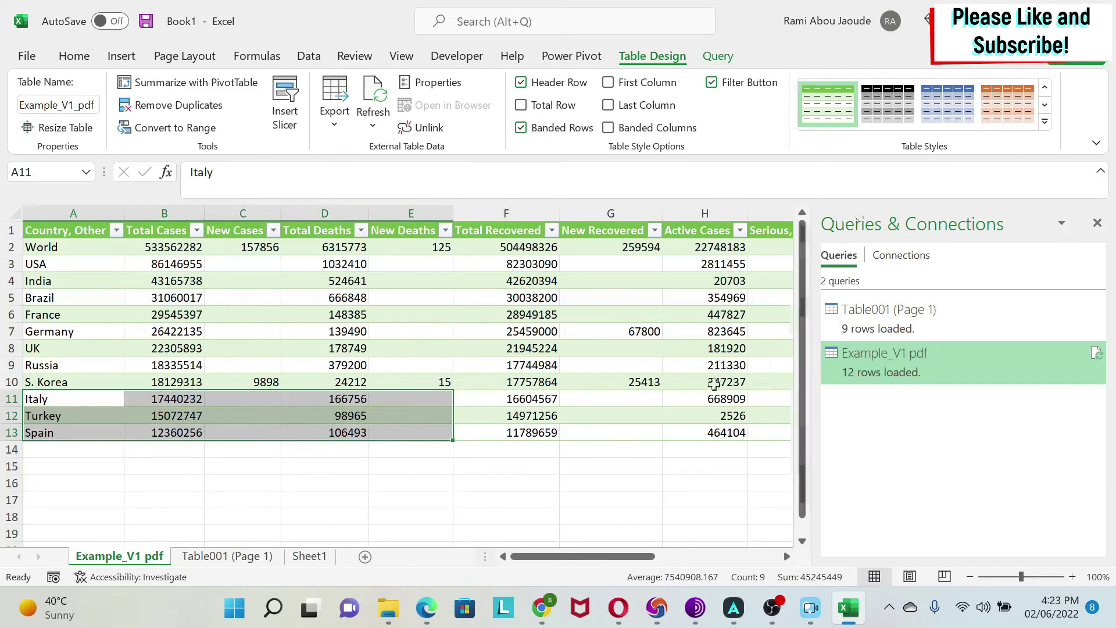